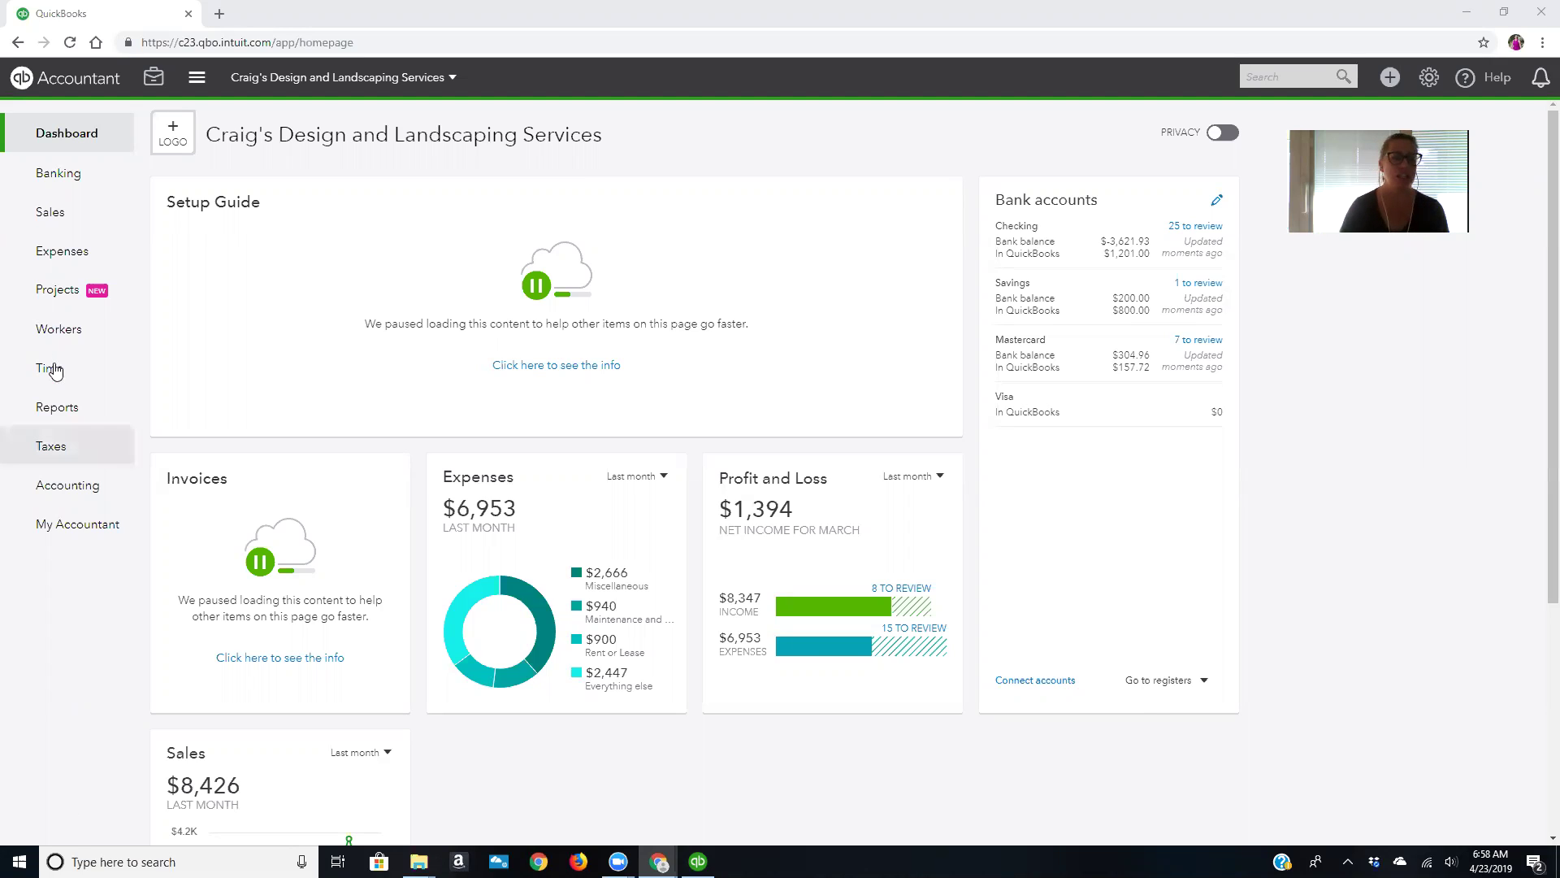
# - Open the reports list and look through the standard report categories, from Favorites down to What you owe
pyautogui.click(56, 409)
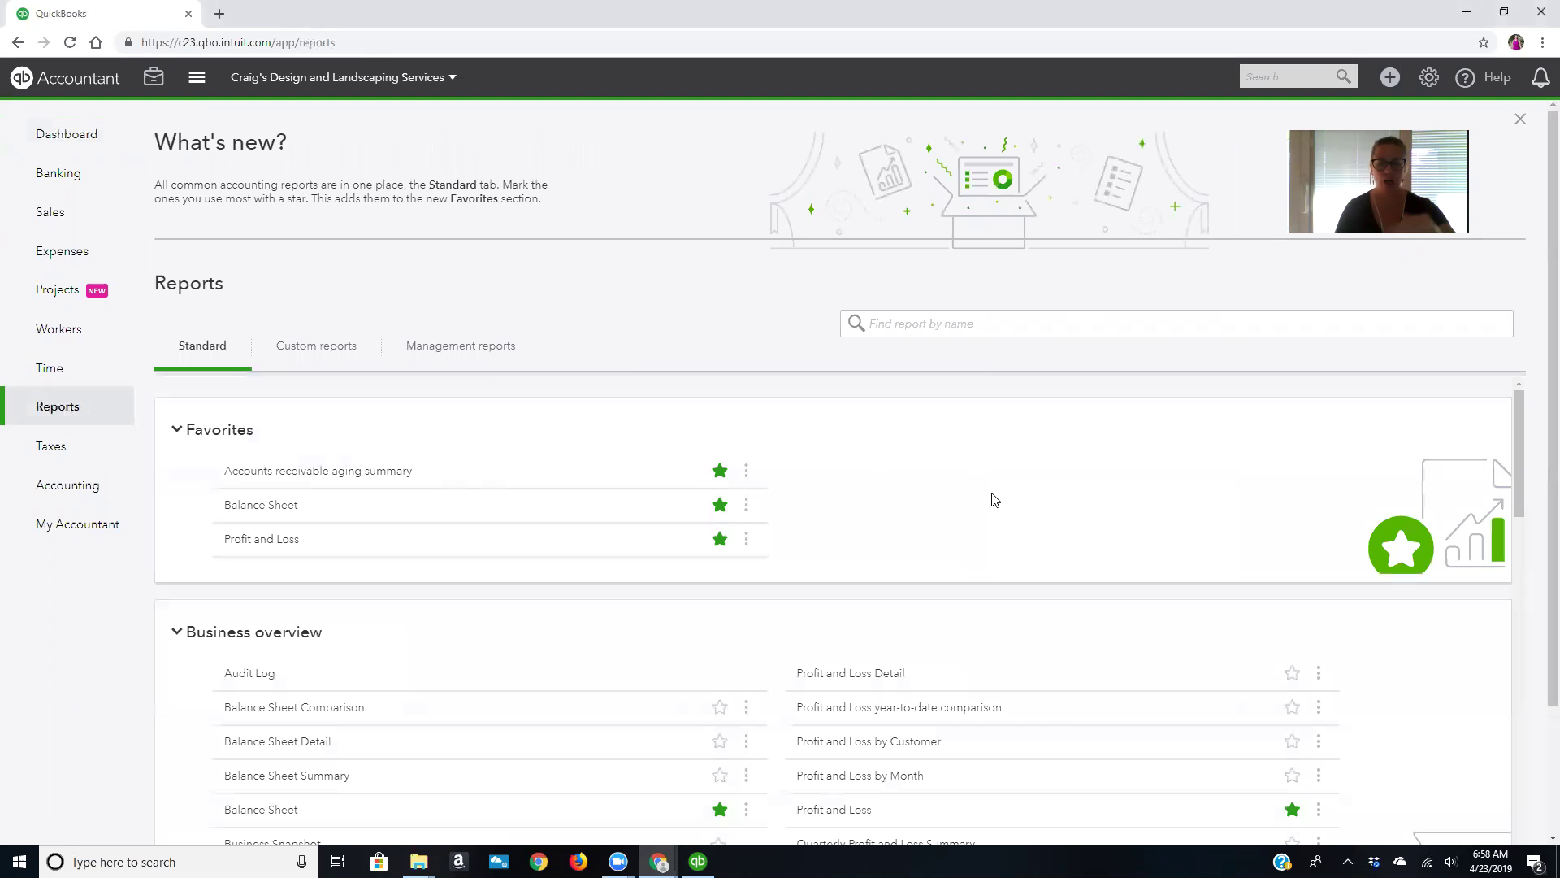
pyautogui.scroll(-9, 1024, 536)
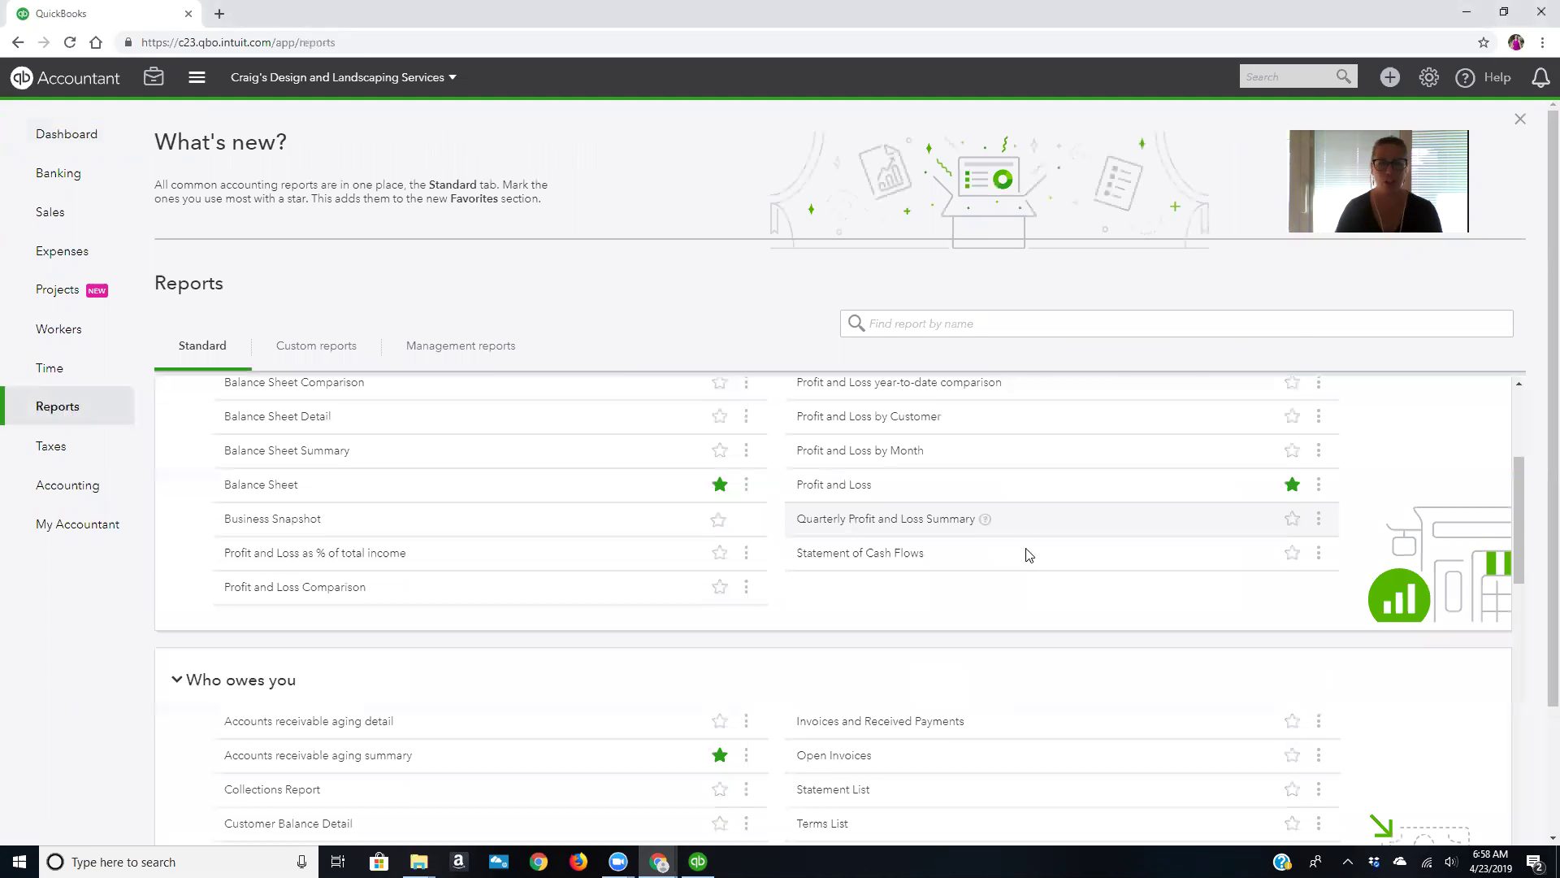
pyautogui.scroll(-3, 1026, 555)
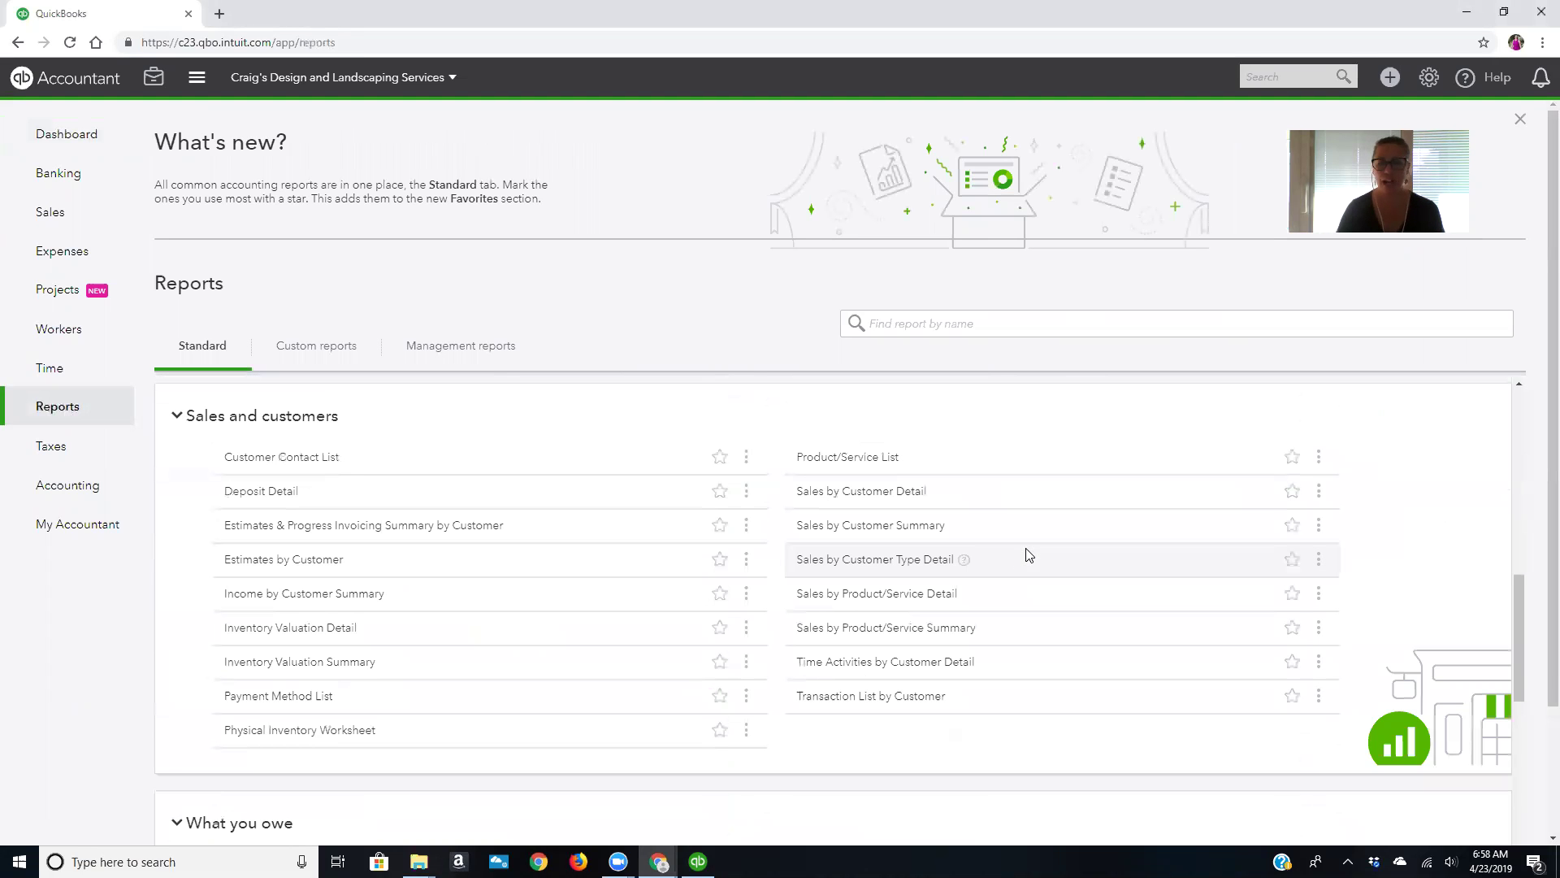
pyautogui.scroll(1, 980, 580)
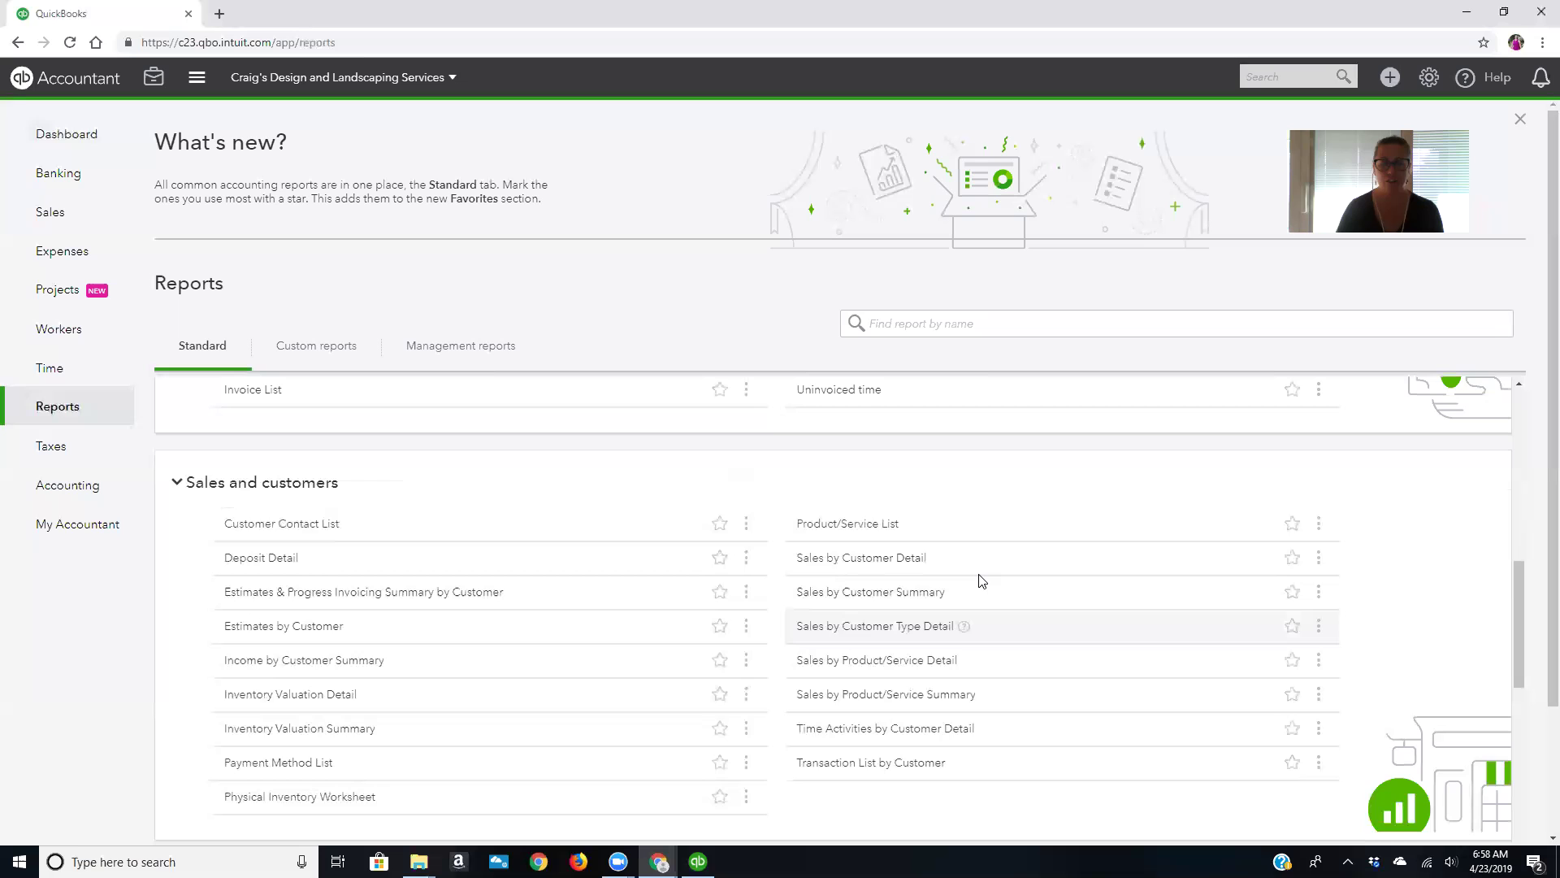
pyautogui.scroll(12, 980, 579)
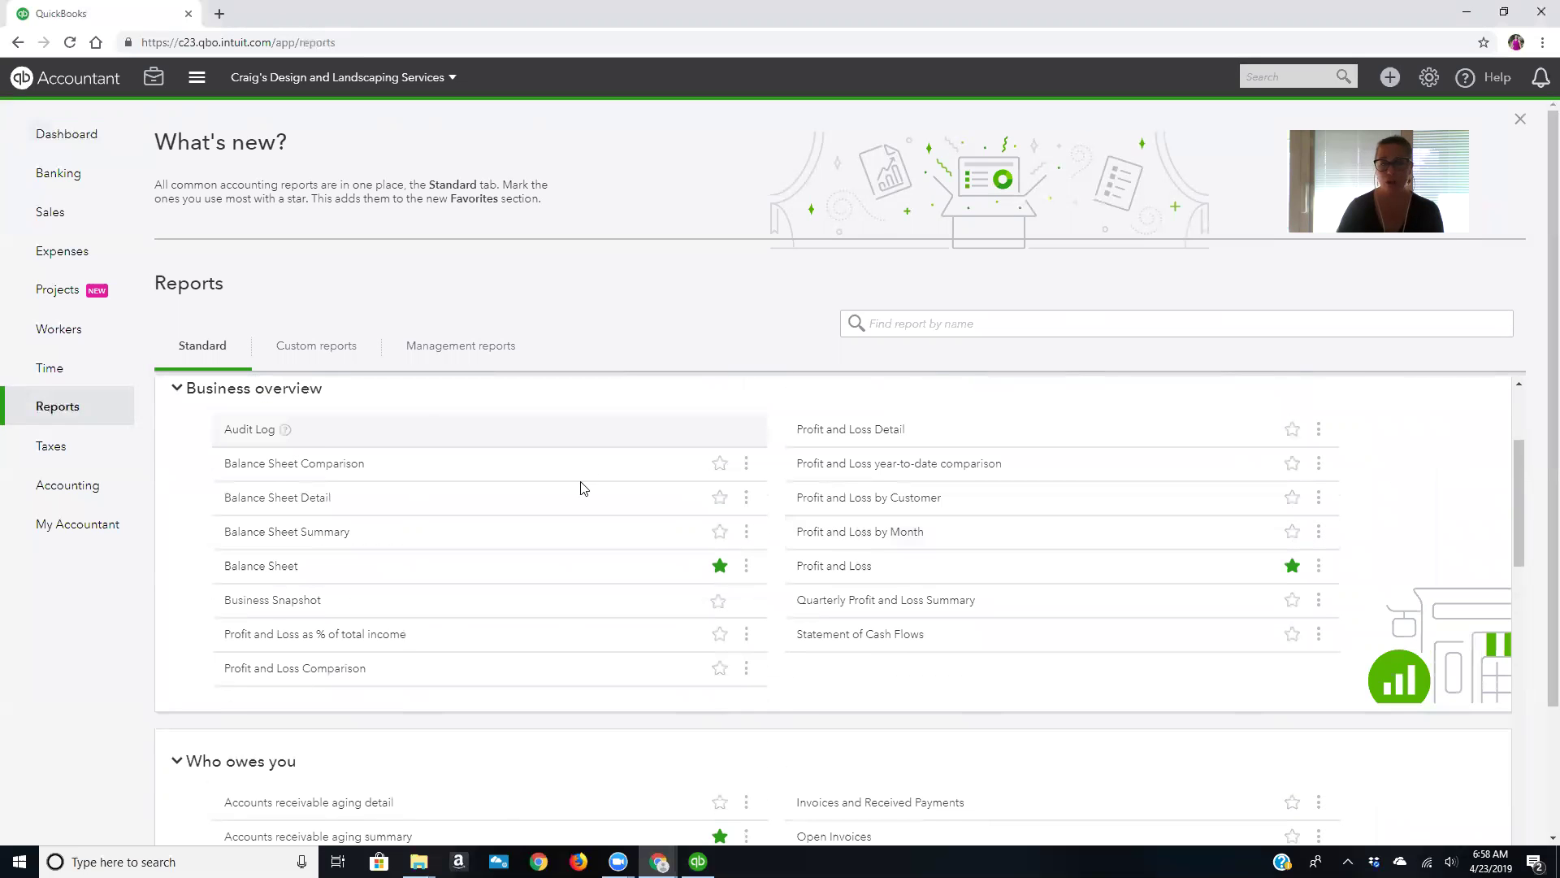
pyautogui.scroll(1, 325, 430)
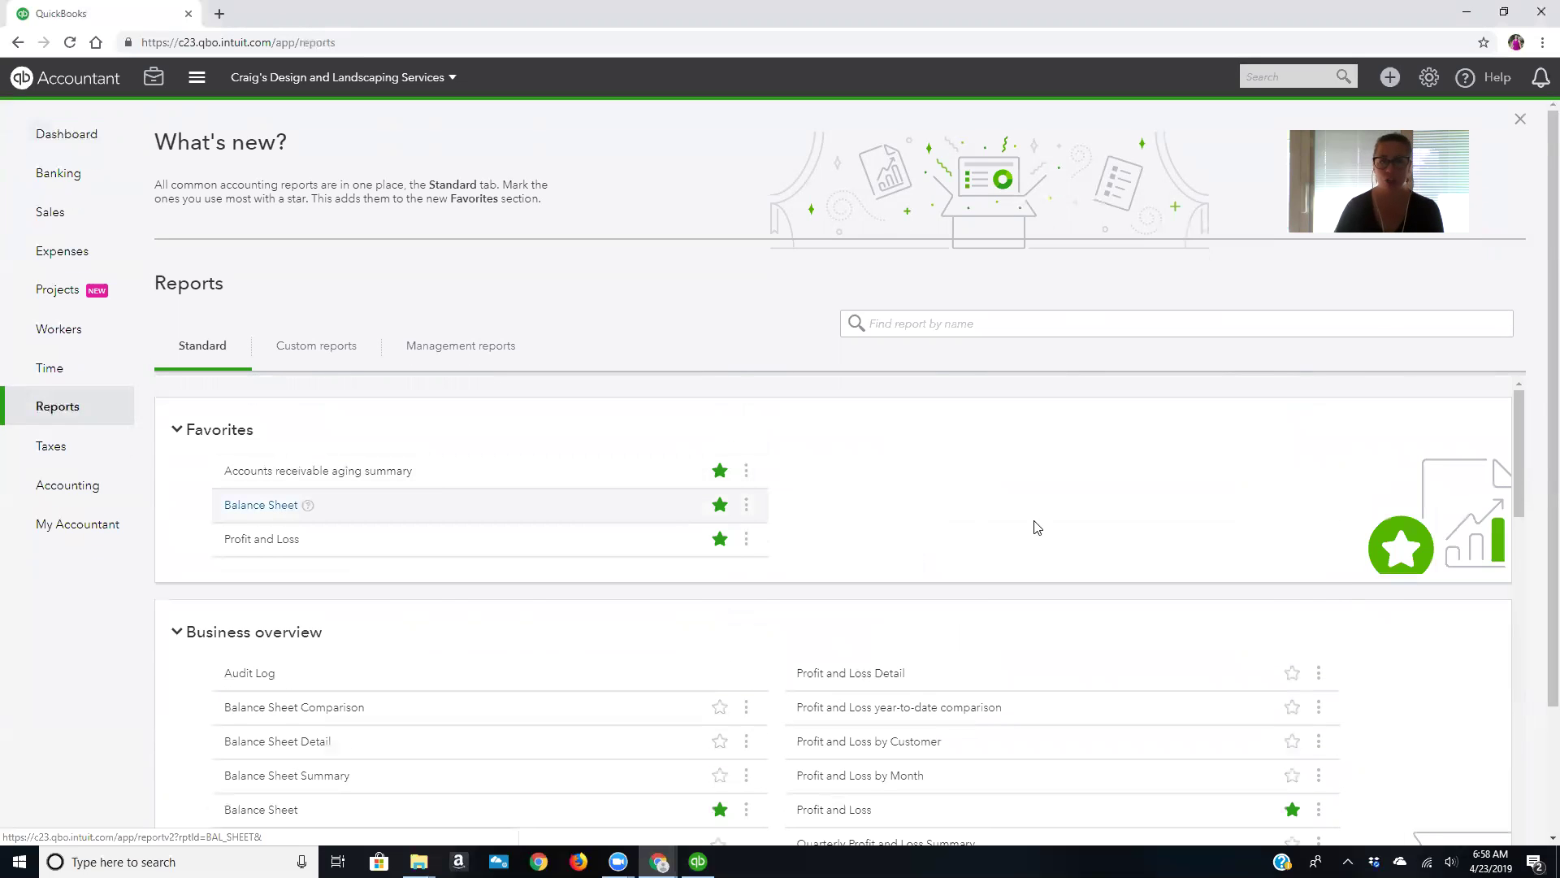
pyautogui.scroll(-12, 1067, 520)
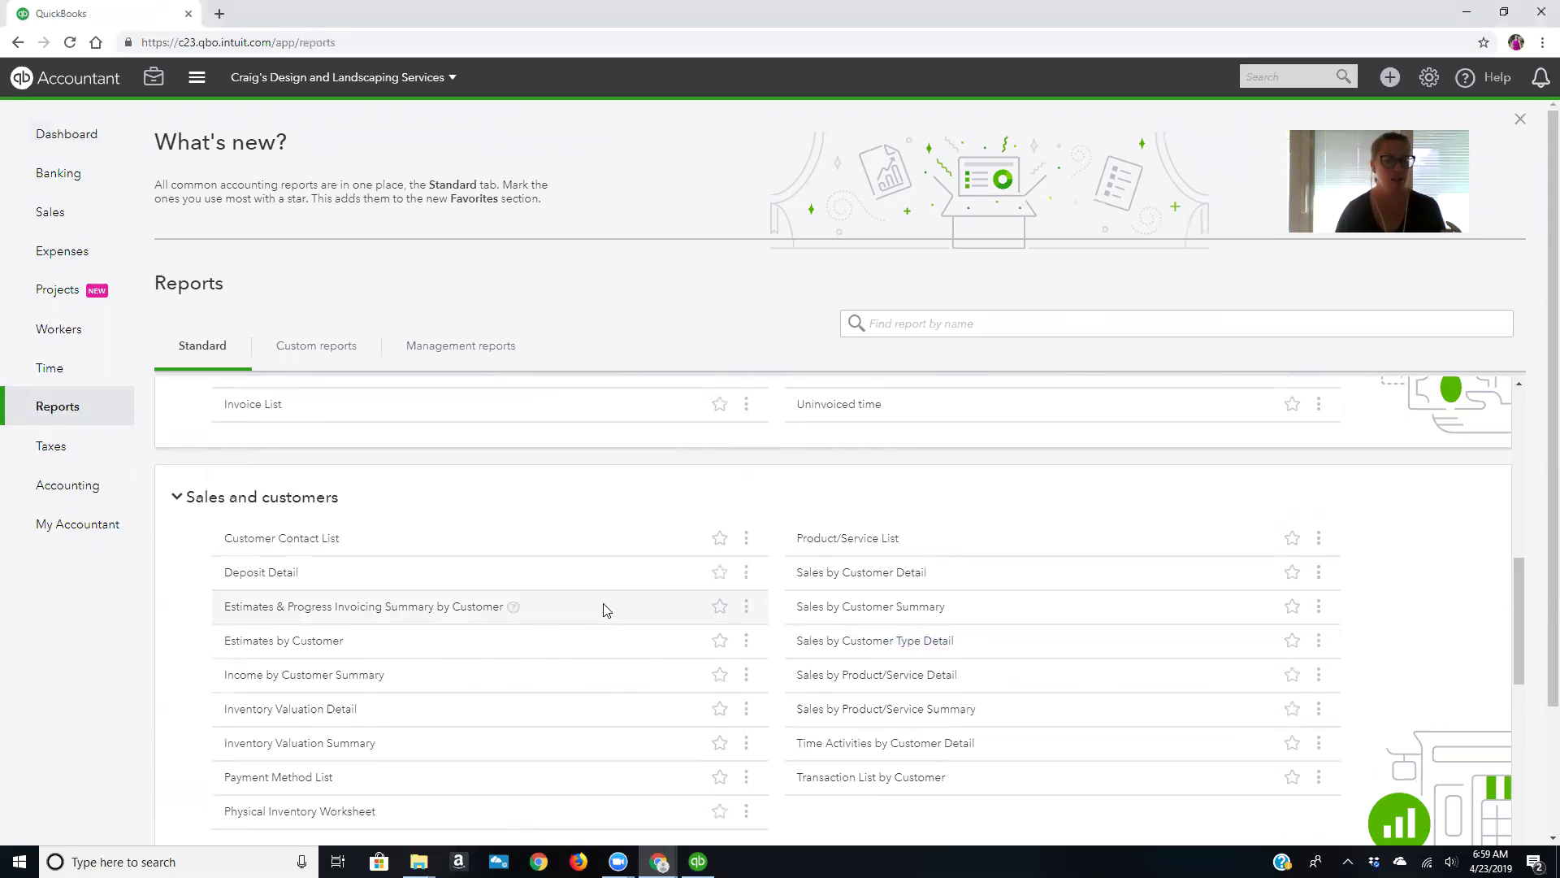
pyautogui.scroll(-3, 744, 642)
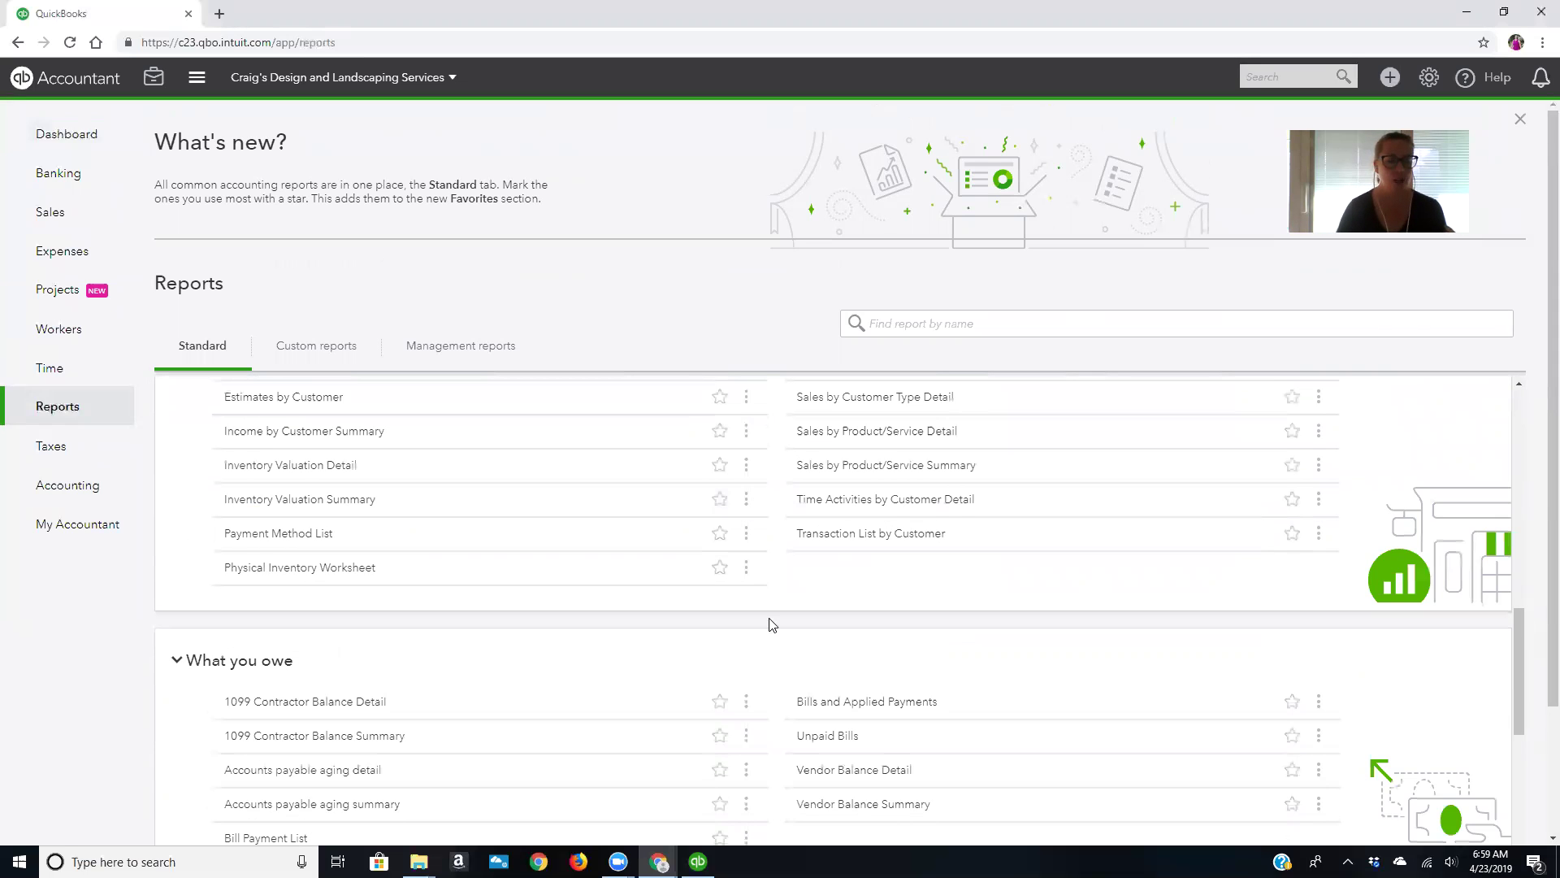
pyautogui.scroll(15, 772, 624)
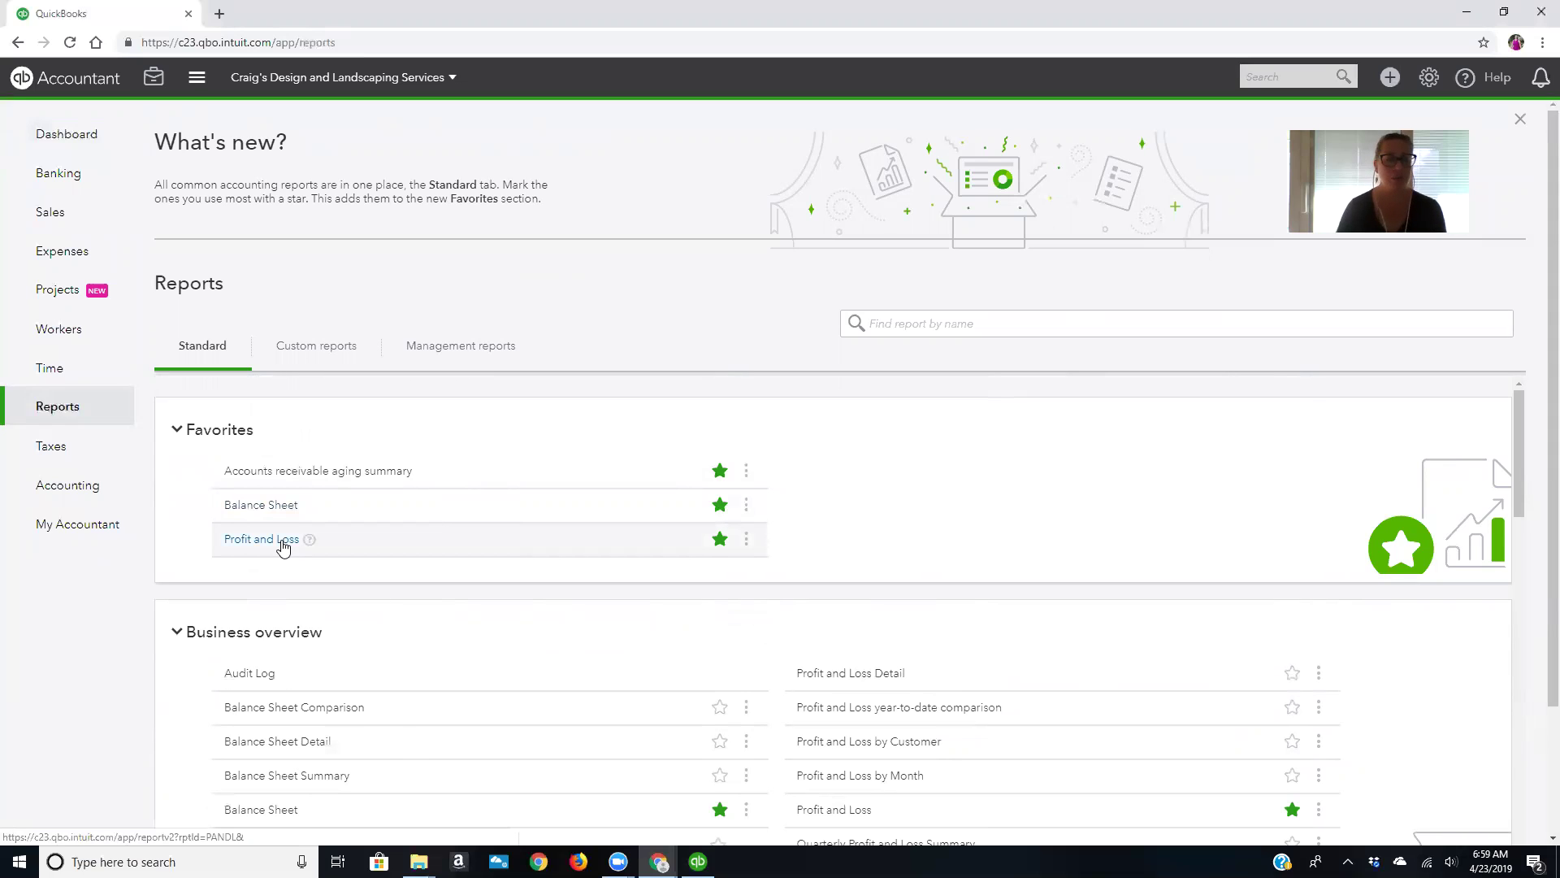
# - Open the Profit and Loss report from the favorites and dismiss the report customization tour
pyautogui.click(283, 547)
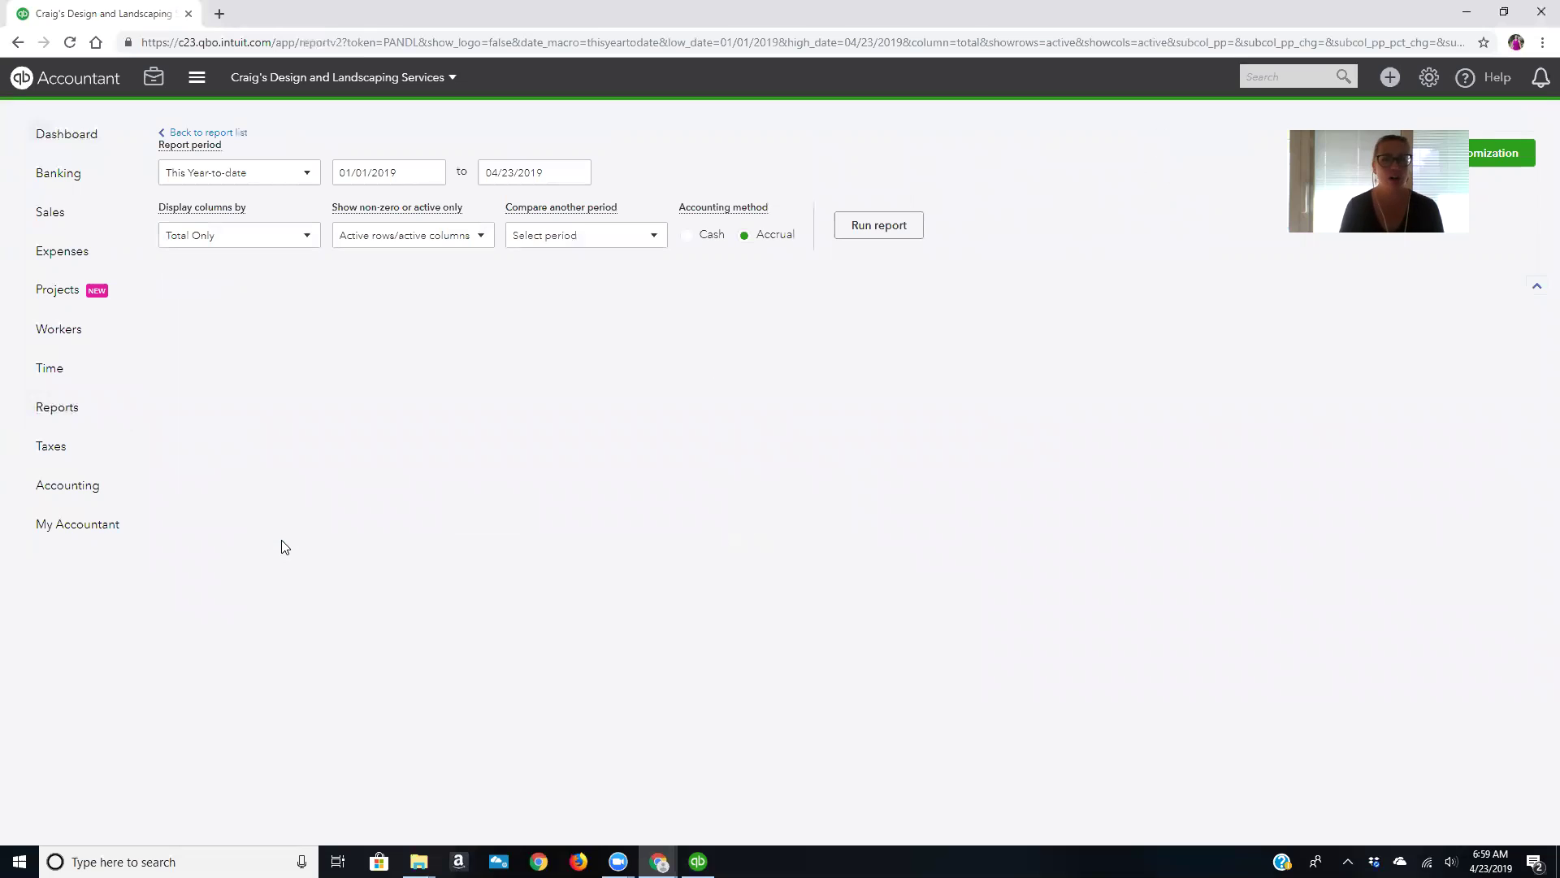
pyautogui.scroll(-2, 282, 546)
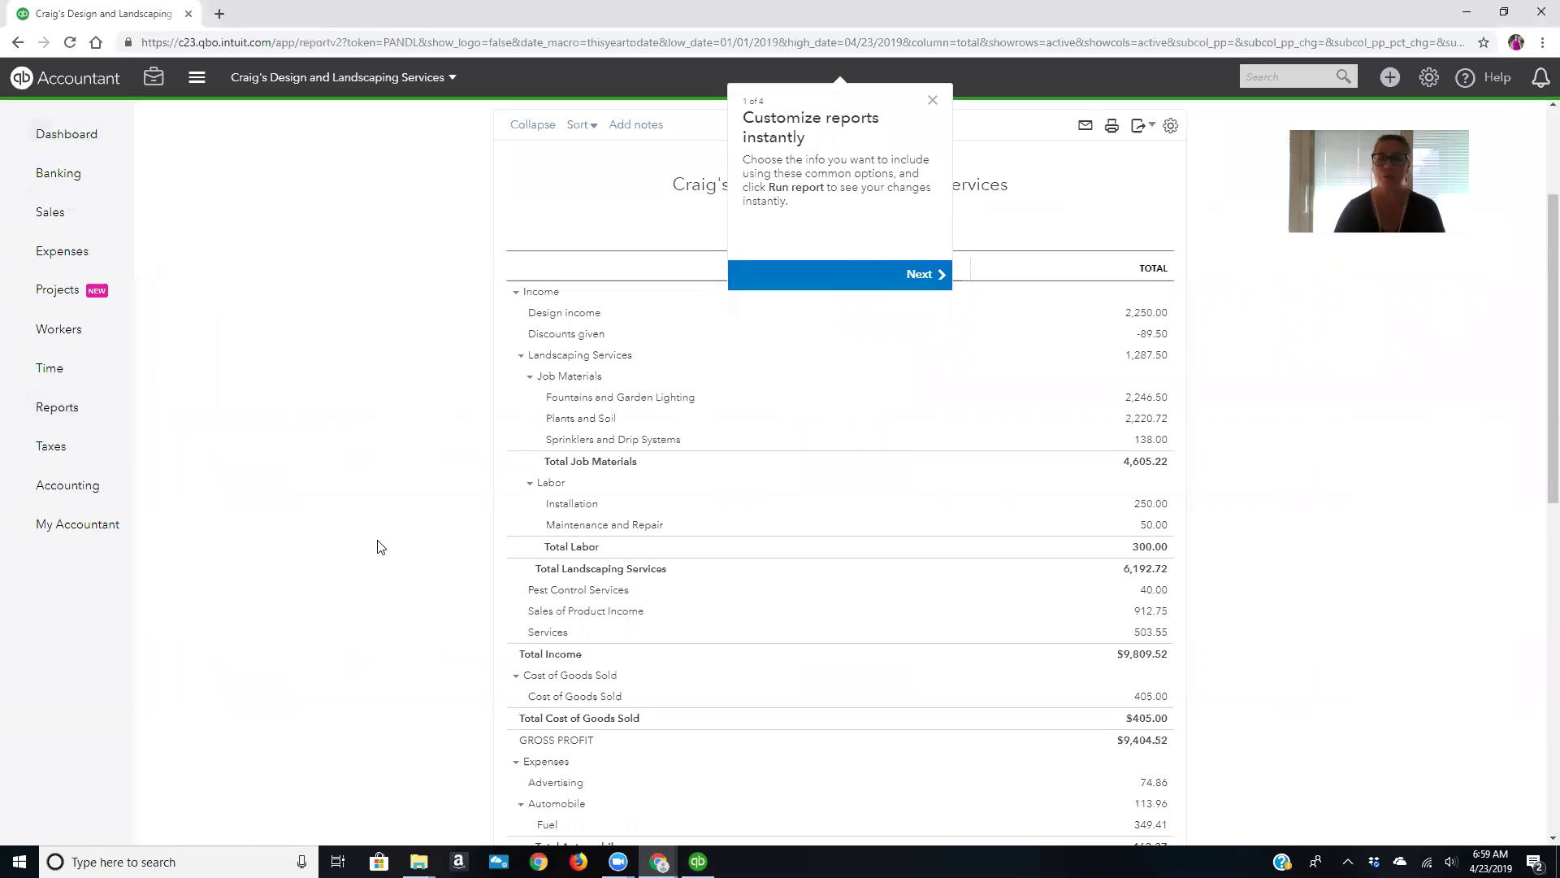
pyautogui.click(933, 103)
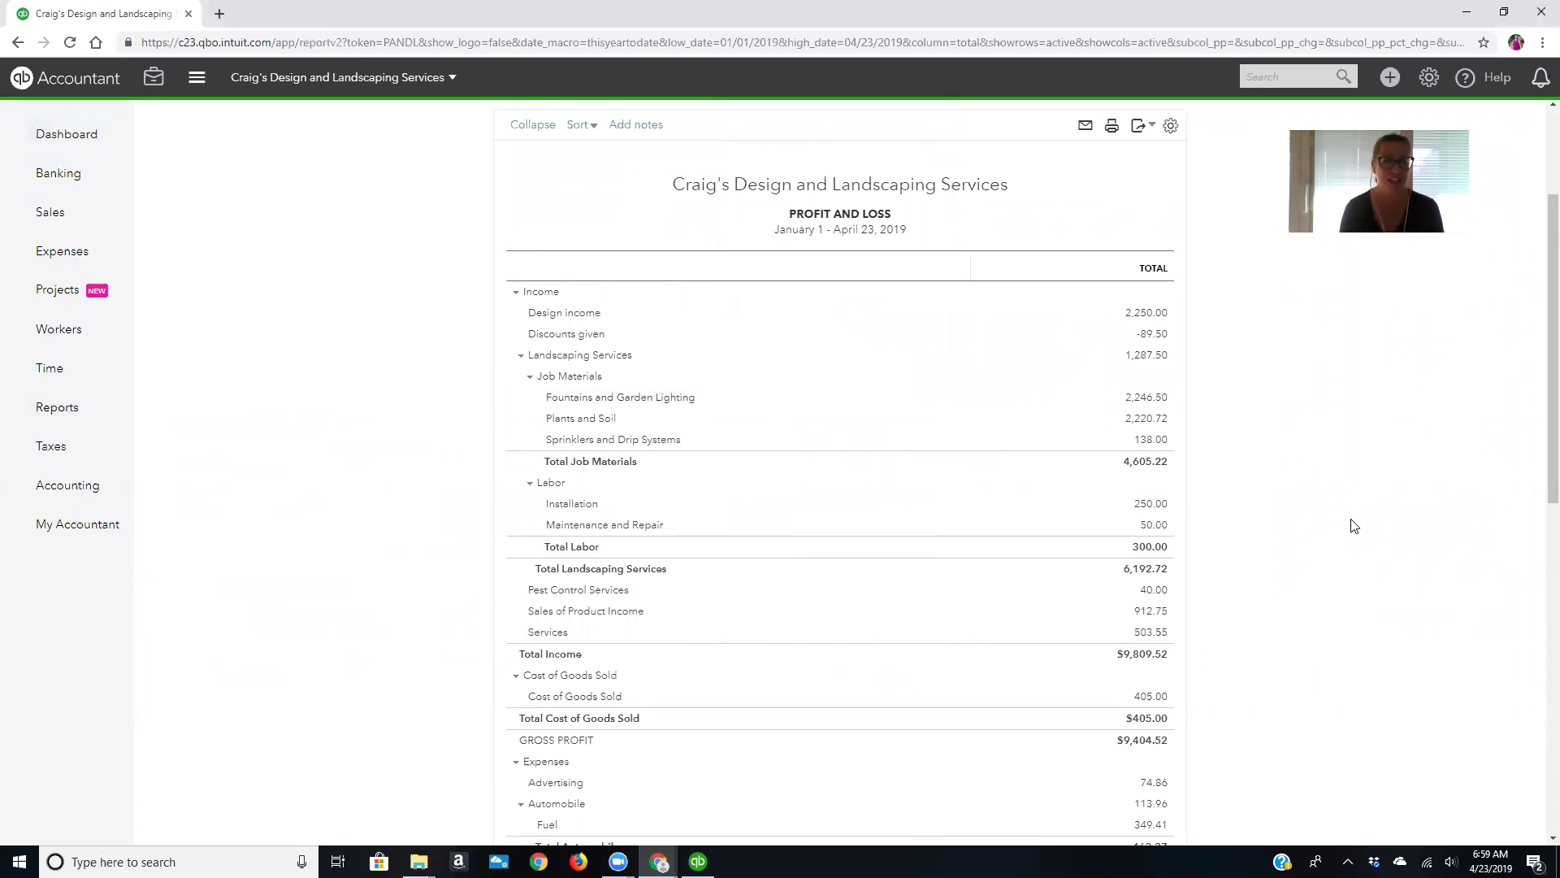
# - Set the report period of the Profit and Loss report to Last Month
pyautogui.scroll(2, 919, 512)
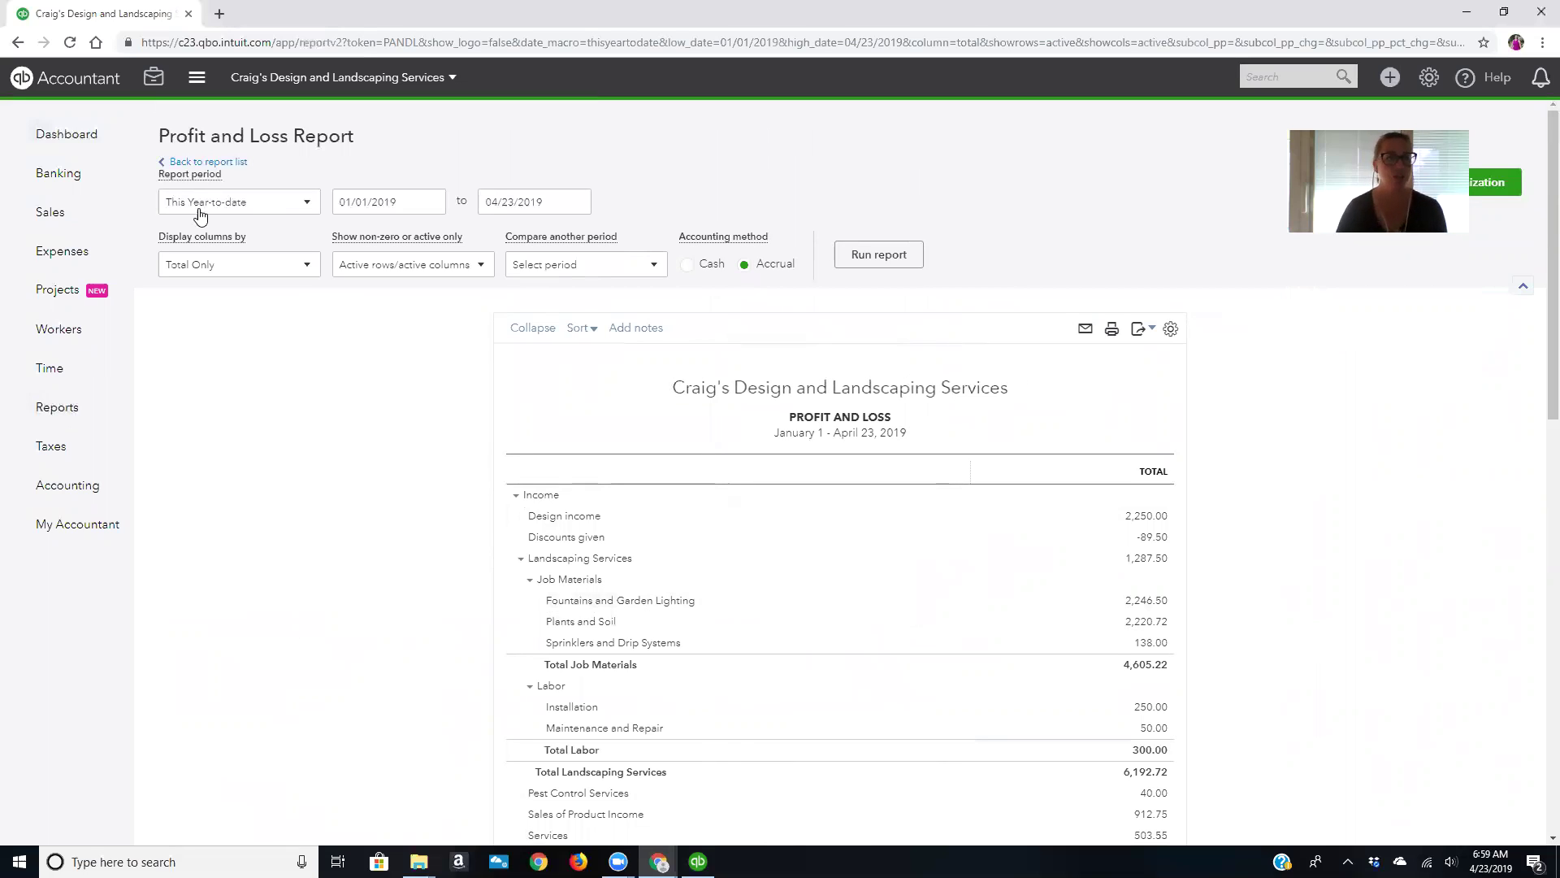
pyautogui.click(309, 213)
pyautogui.scroll(-2, 223, 406)
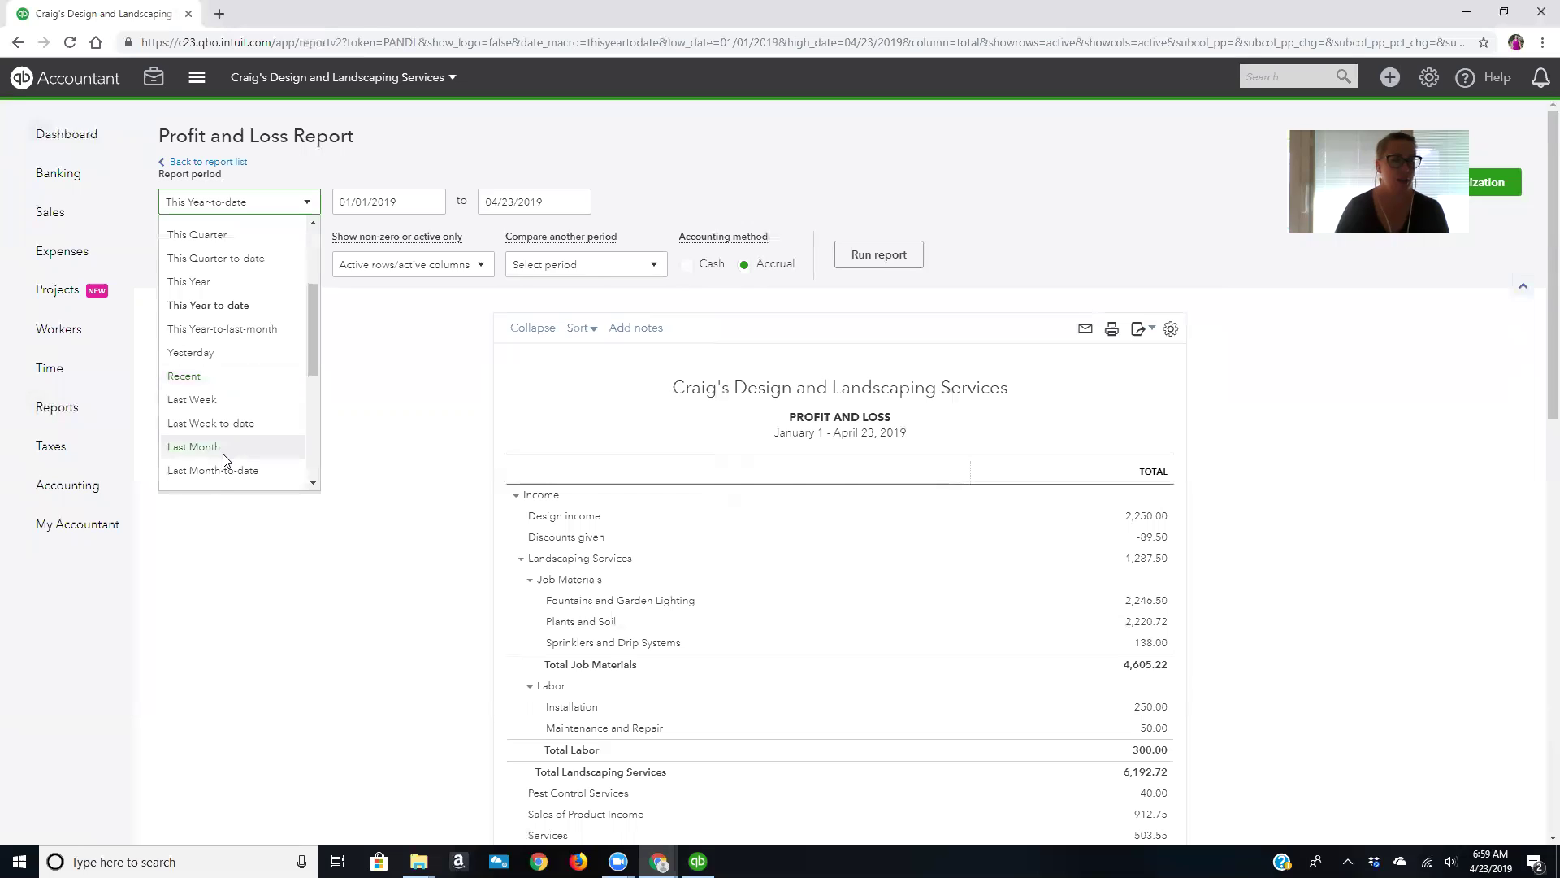
pyautogui.click(195, 447)
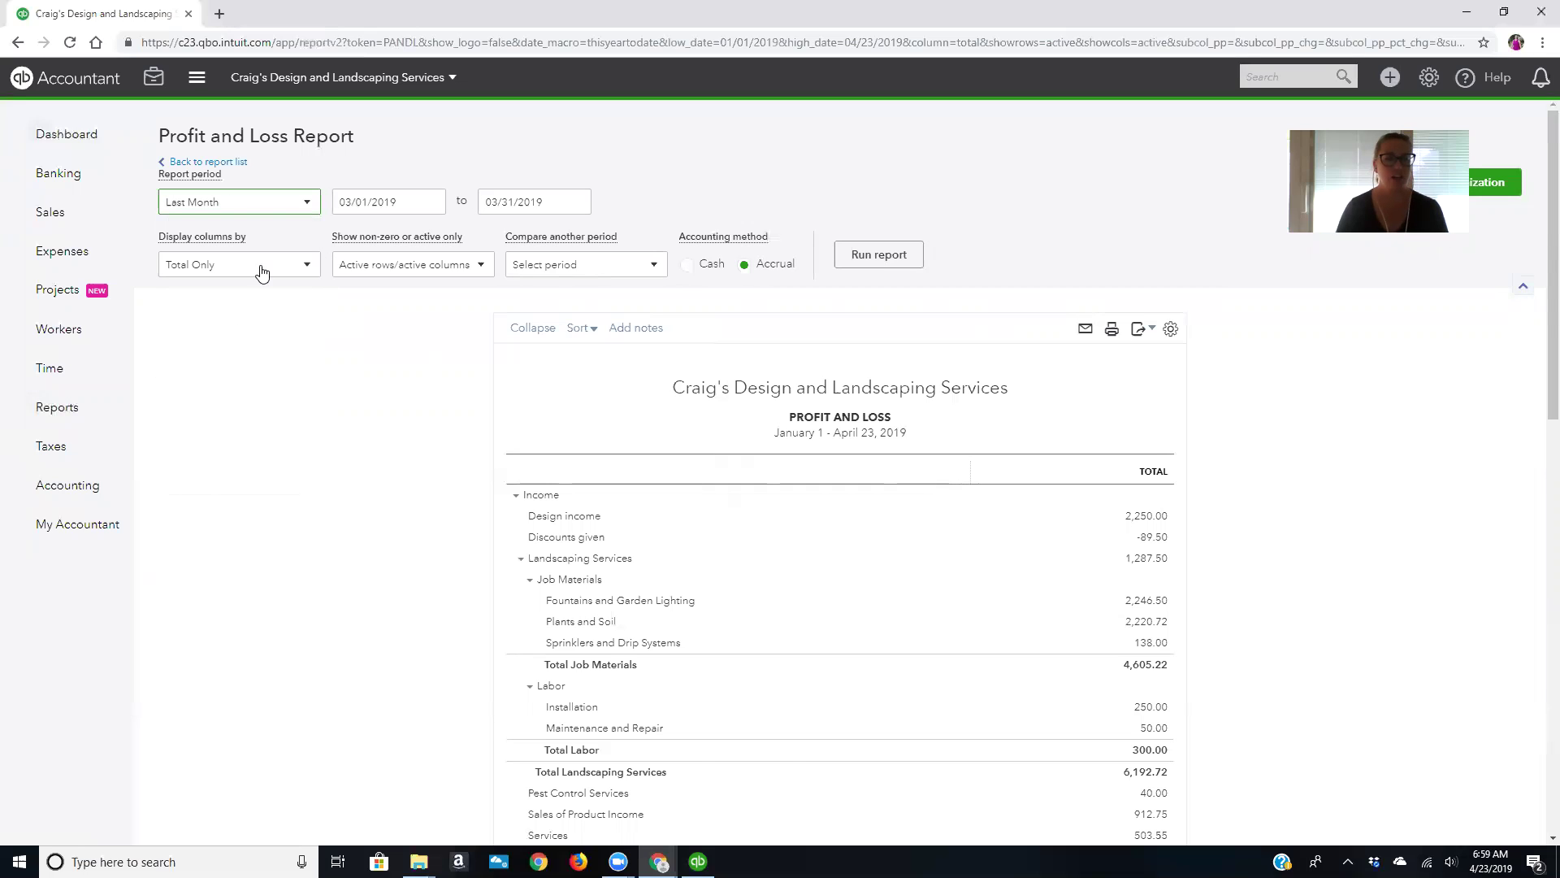
# - Add a comparison with the previous year (PY) to the report, including the % change
pyautogui.click(648, 274)
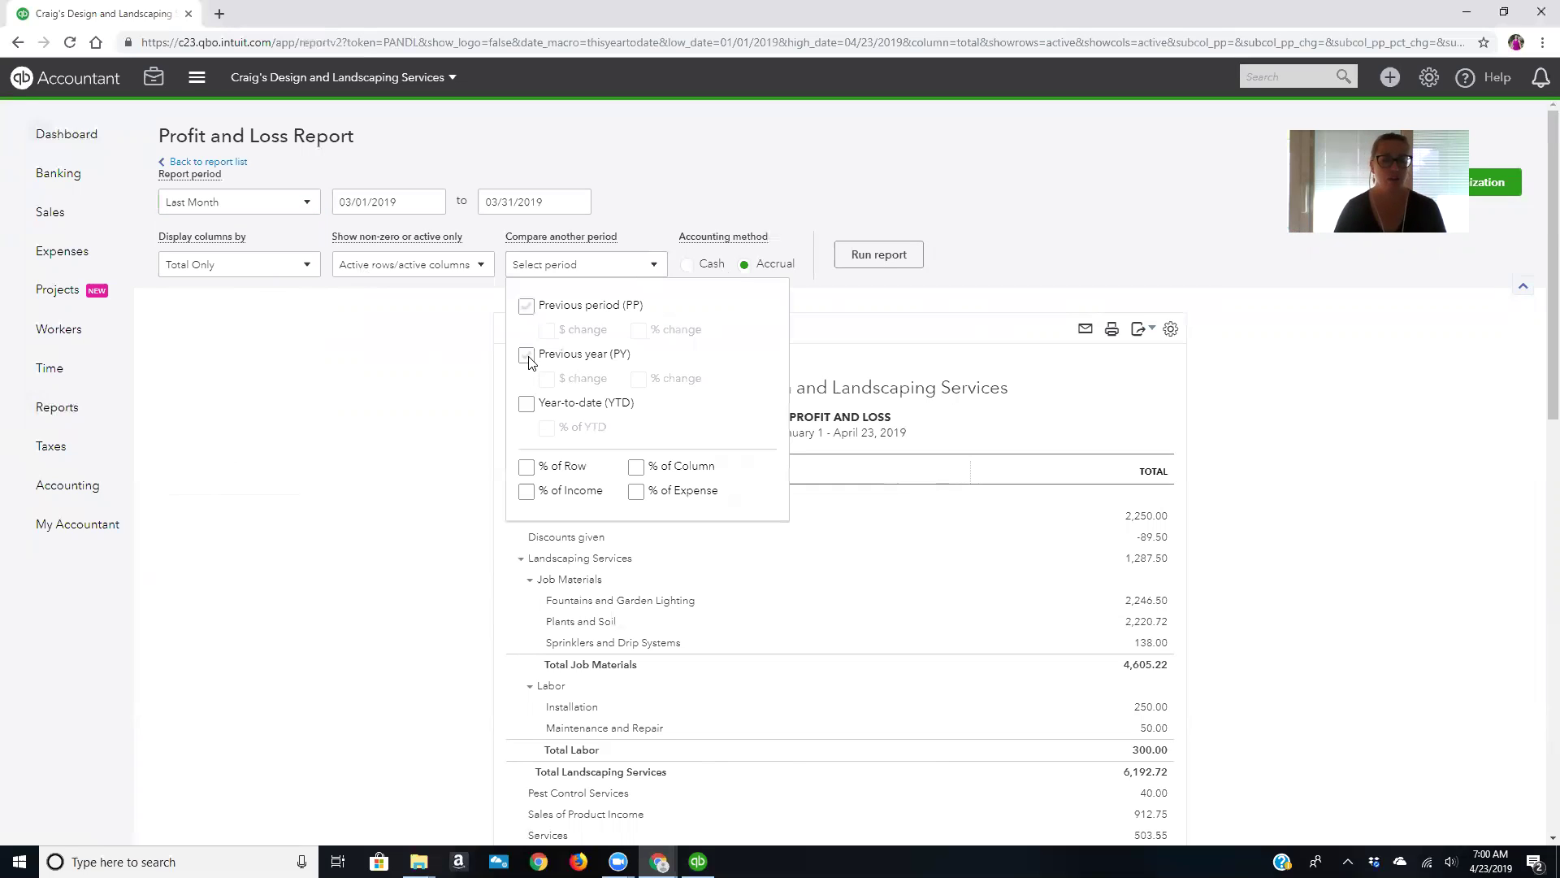
pyautogui.click(641, 385)
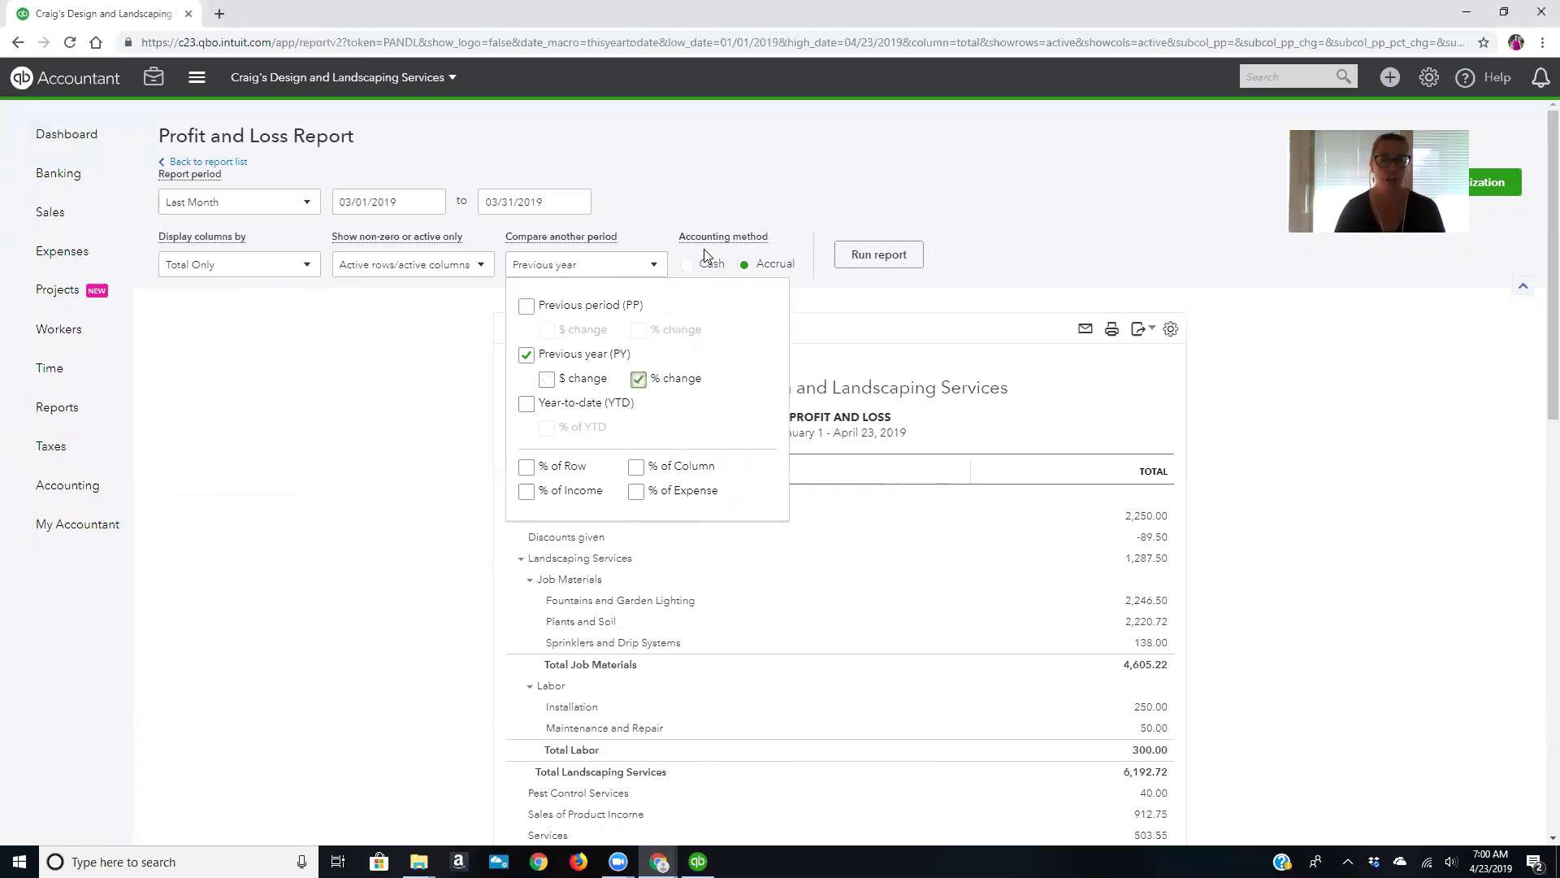
pyautogui.click(739, 194)
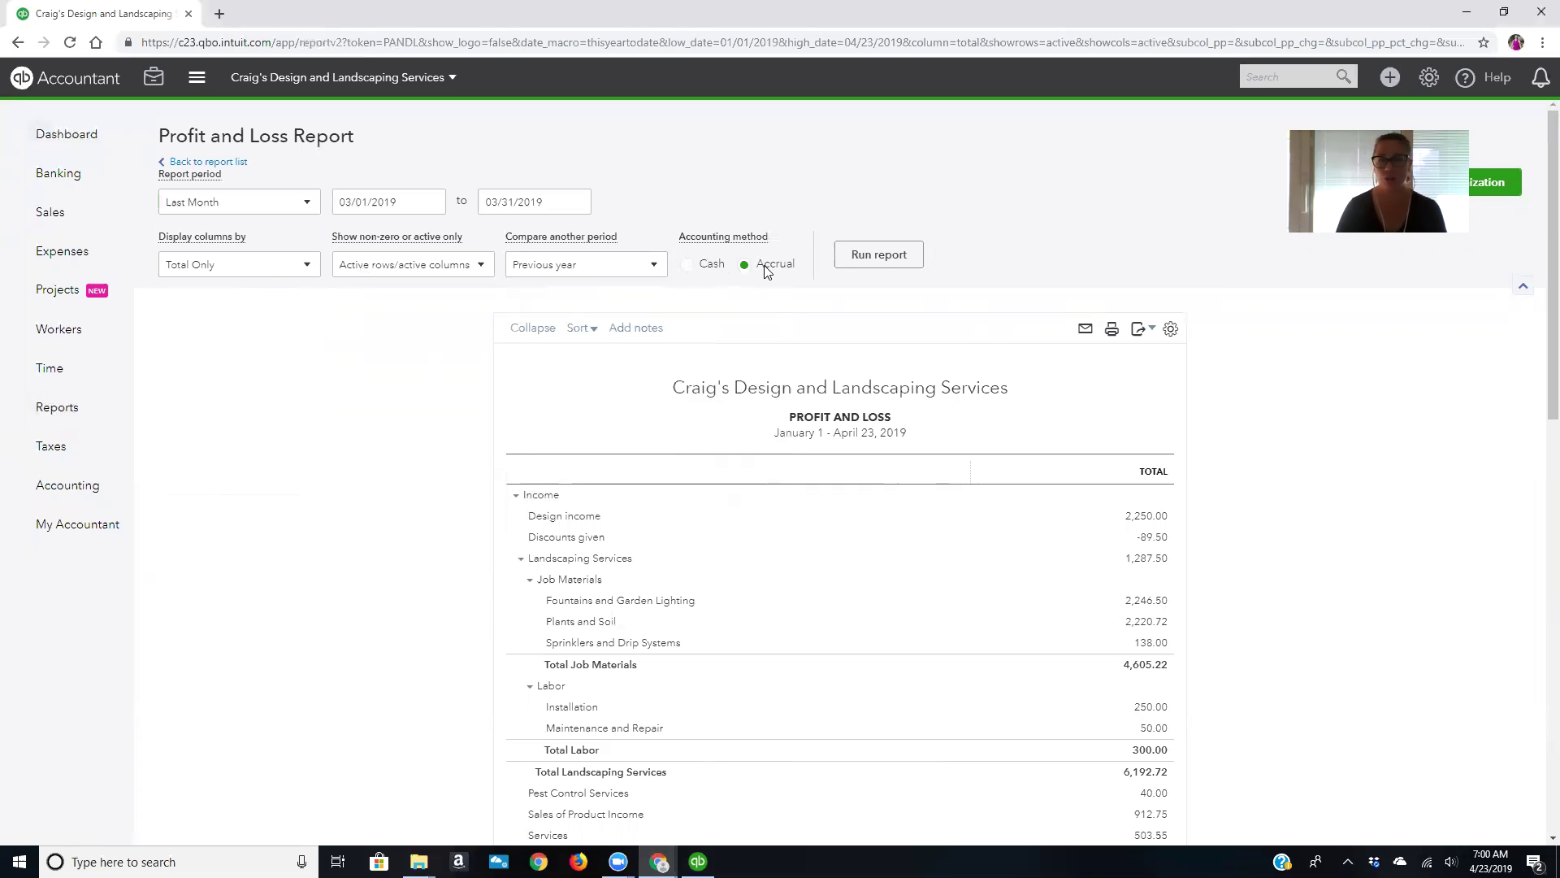
# - Switch the accounting method to Cash and run the Profit and Loss report with the new settings
pyautogui.click(688, 264)
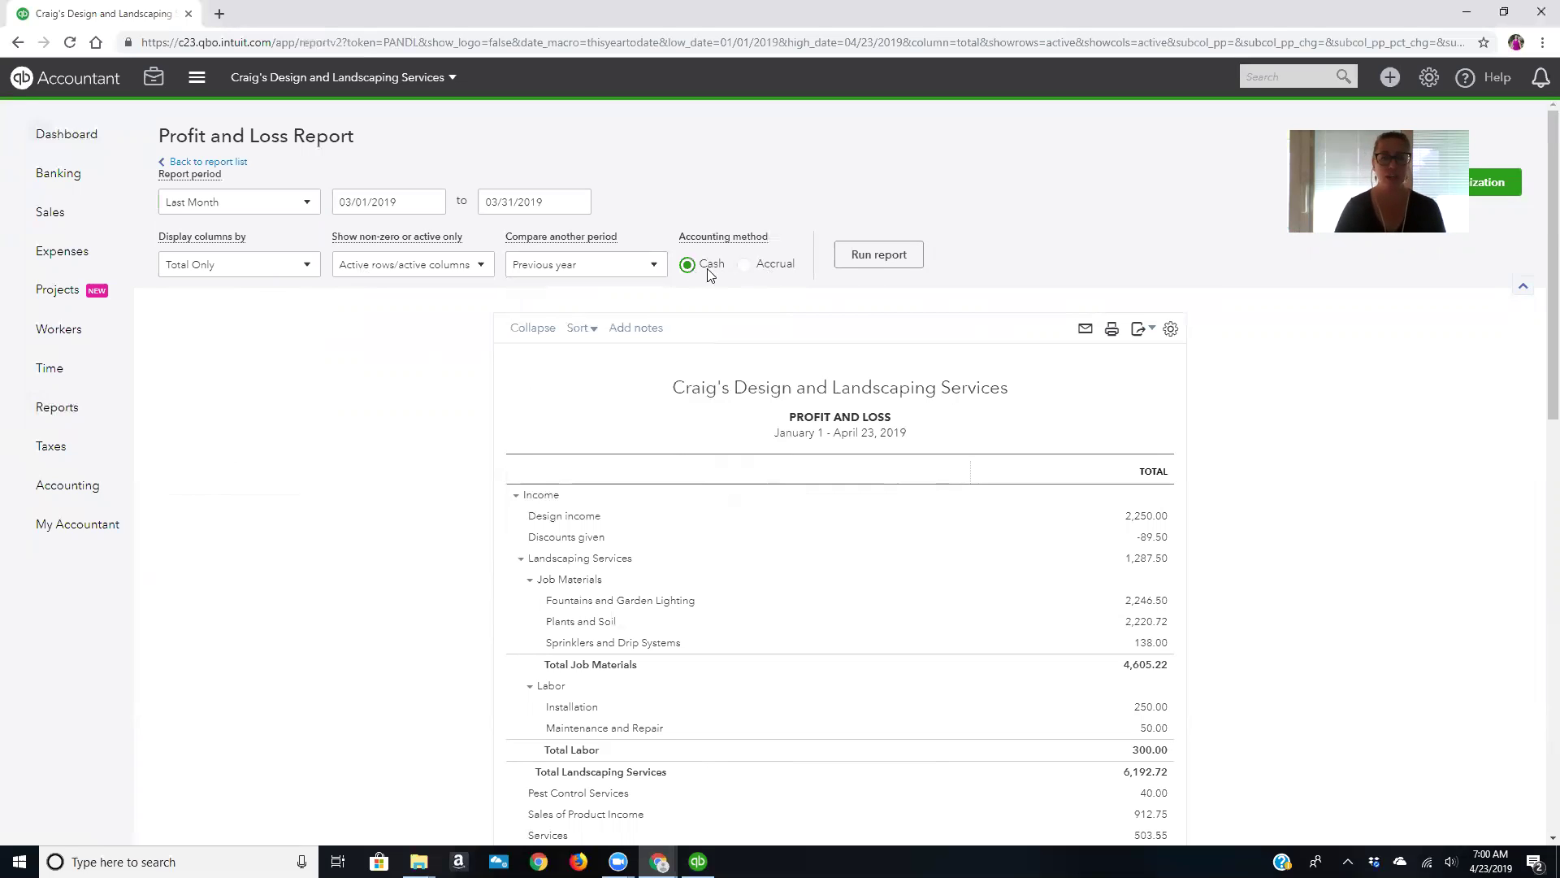
pyautogui.click(878, 256)
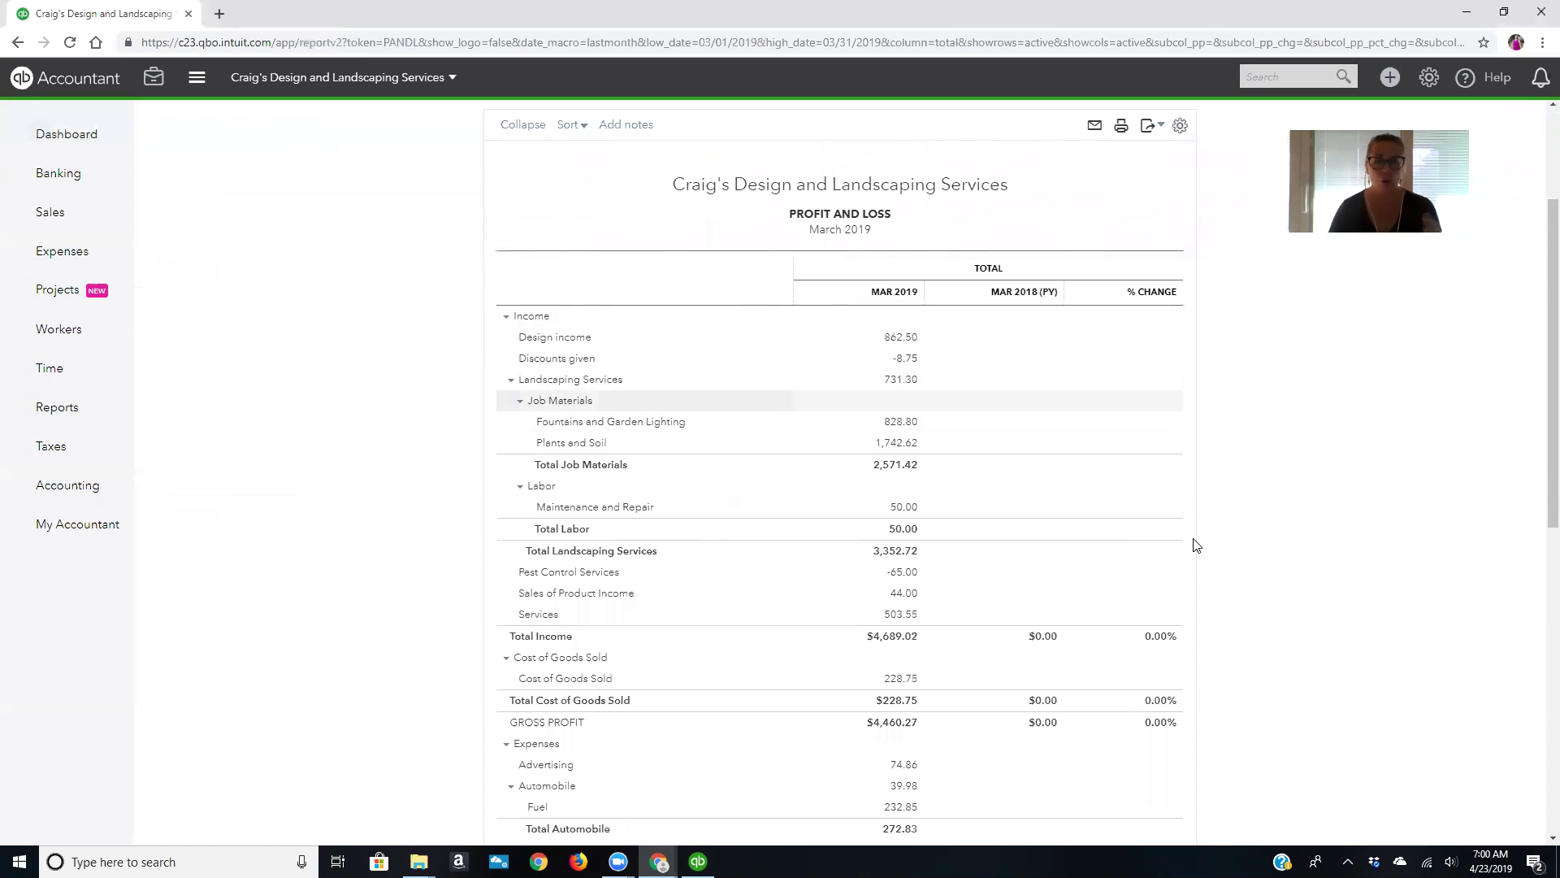
pyautogui.scroll(-5, 1146, 630)
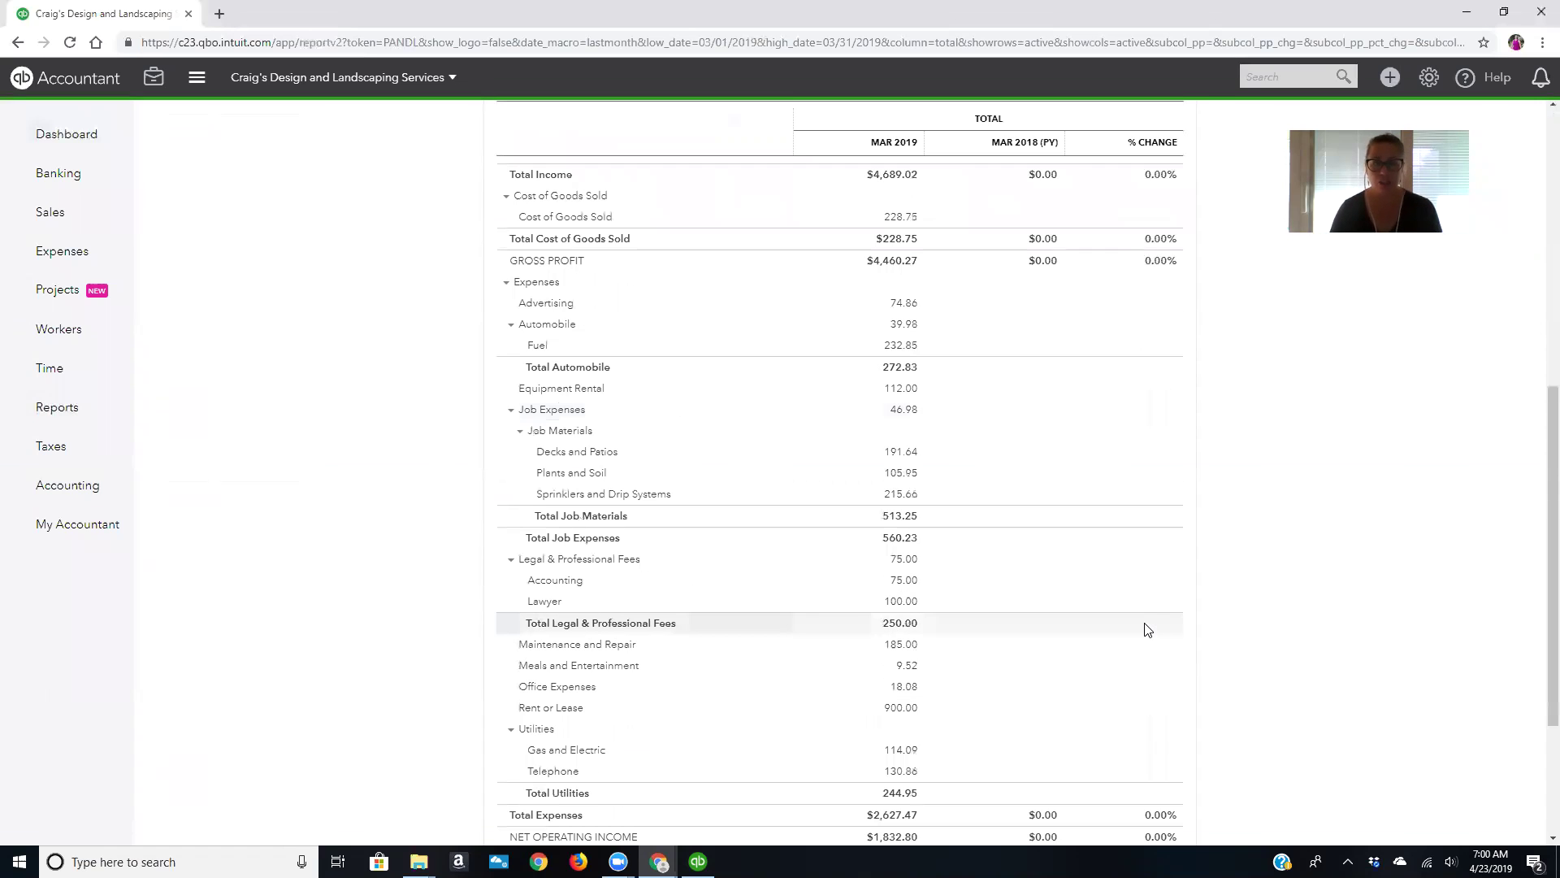
pyautogui.scroll(-3, 1146, 629)
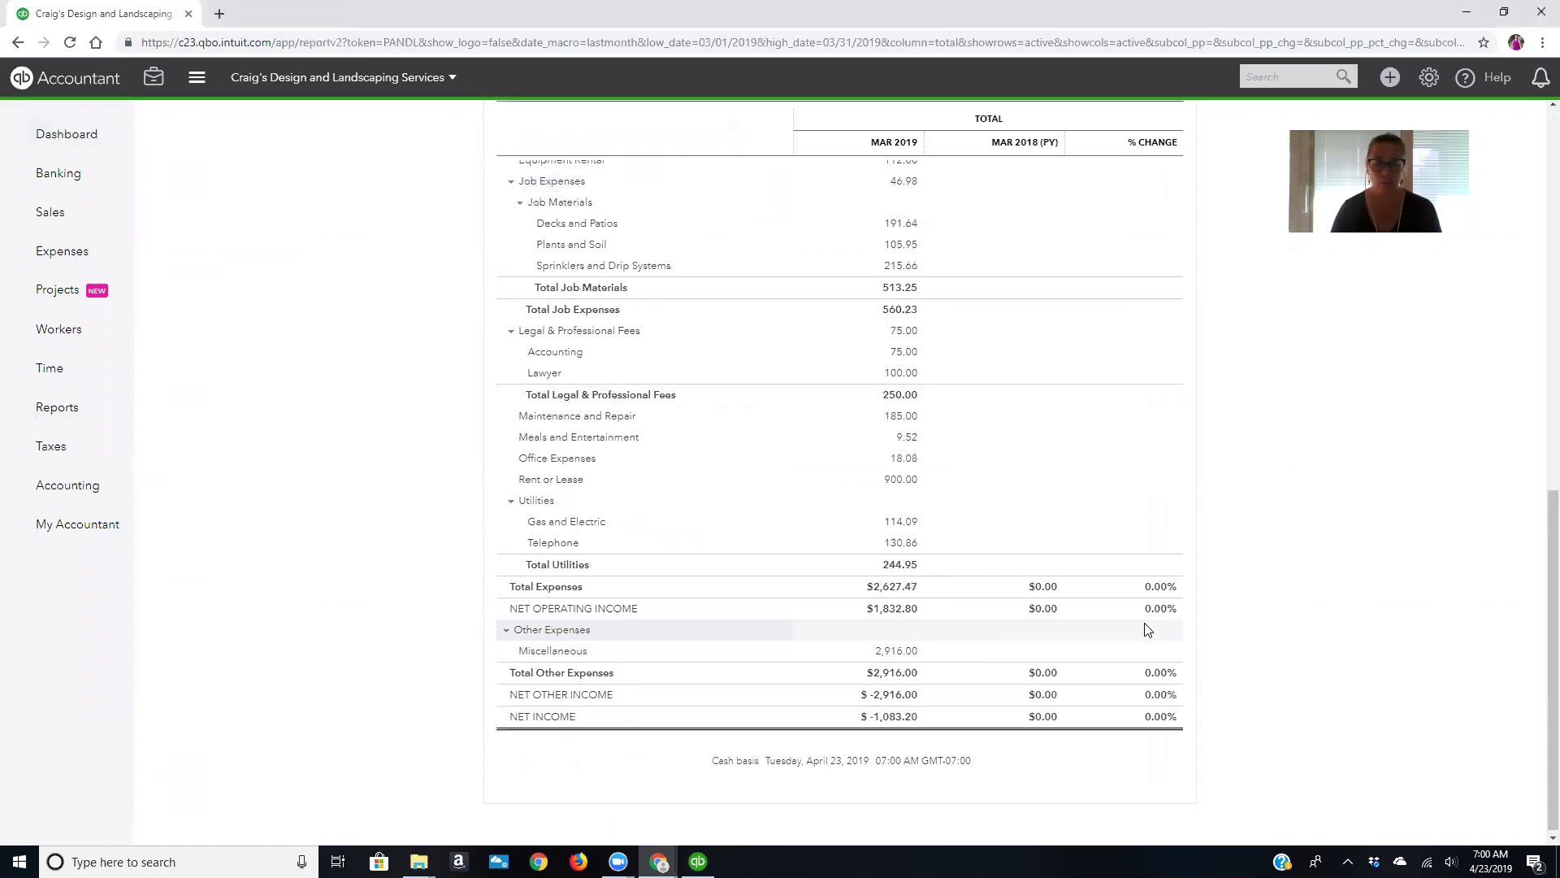
# - Collapse the Landscaping Services income group and the Cost of Goods Sold section in the report
pyautogui.scroll(9, 1152, 617)
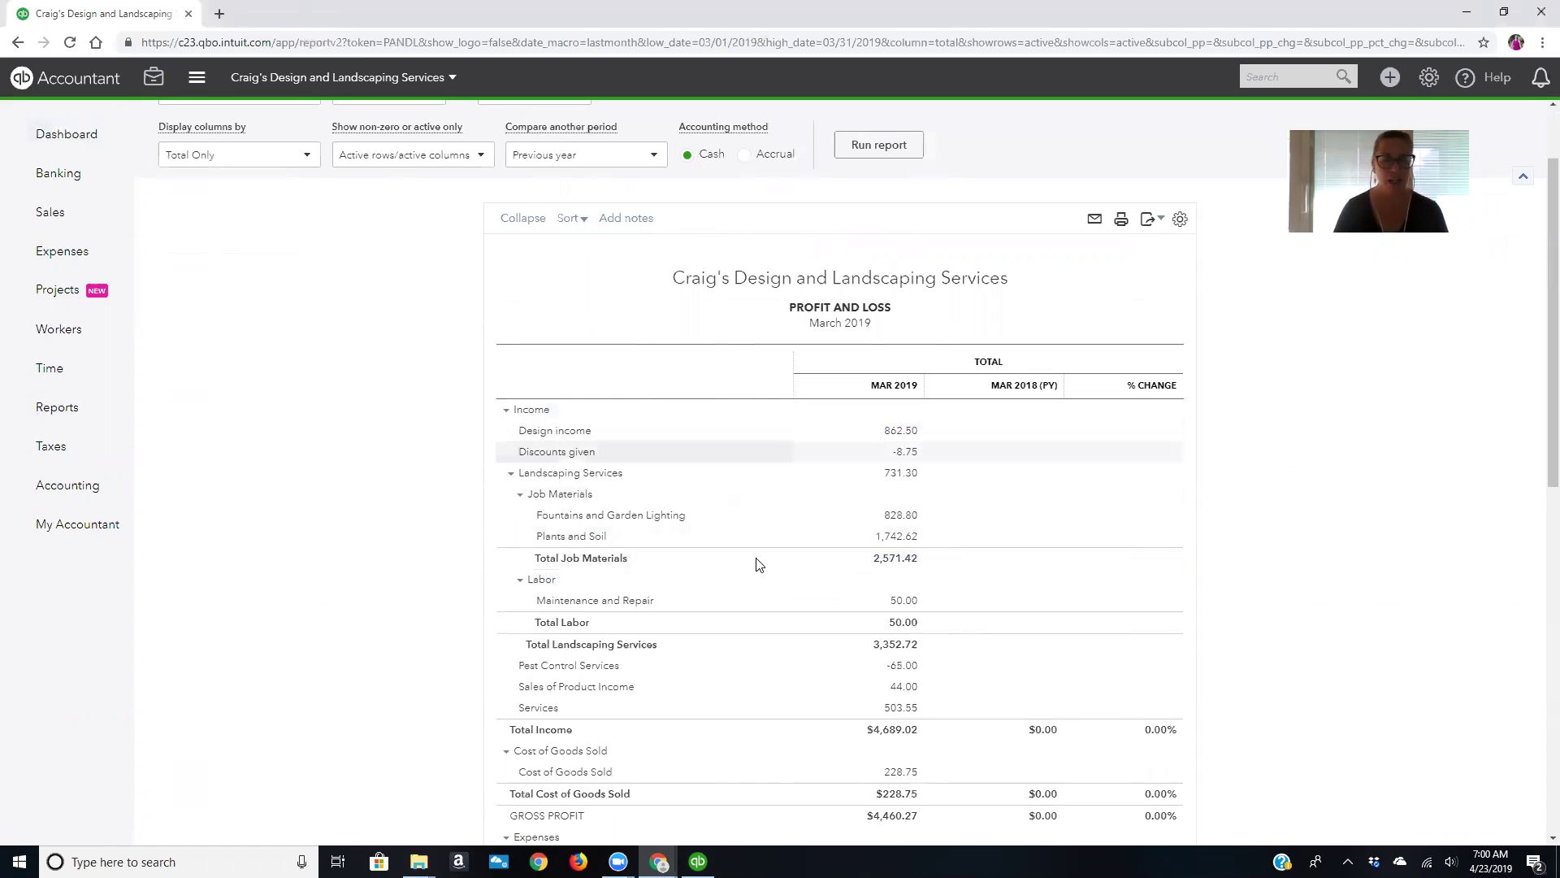
pyautogui.click(511, 475)
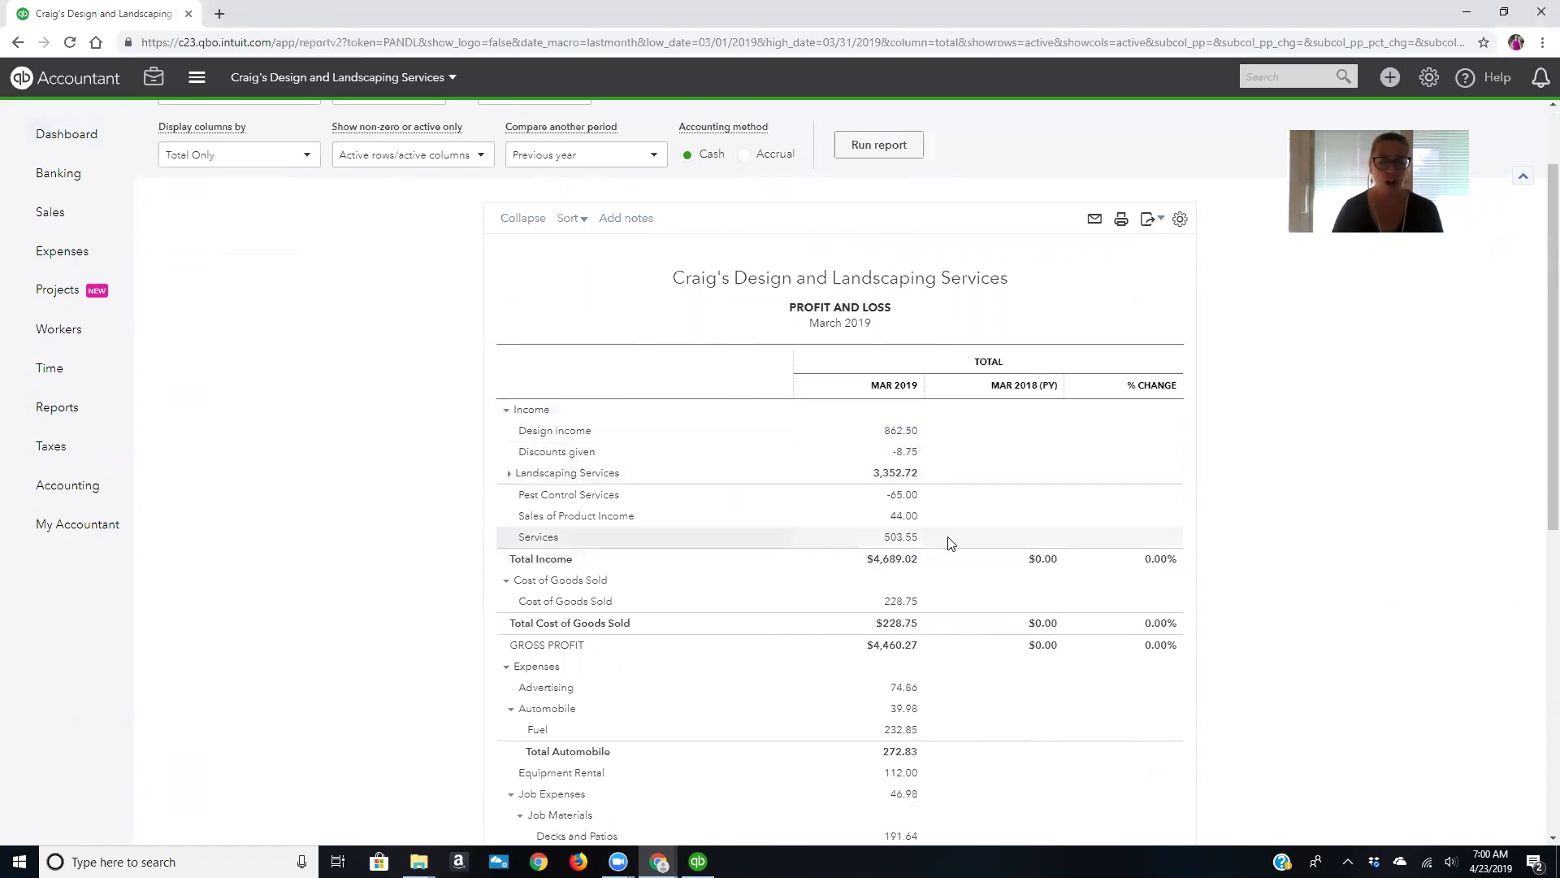
pyautogui.click(506, 578)
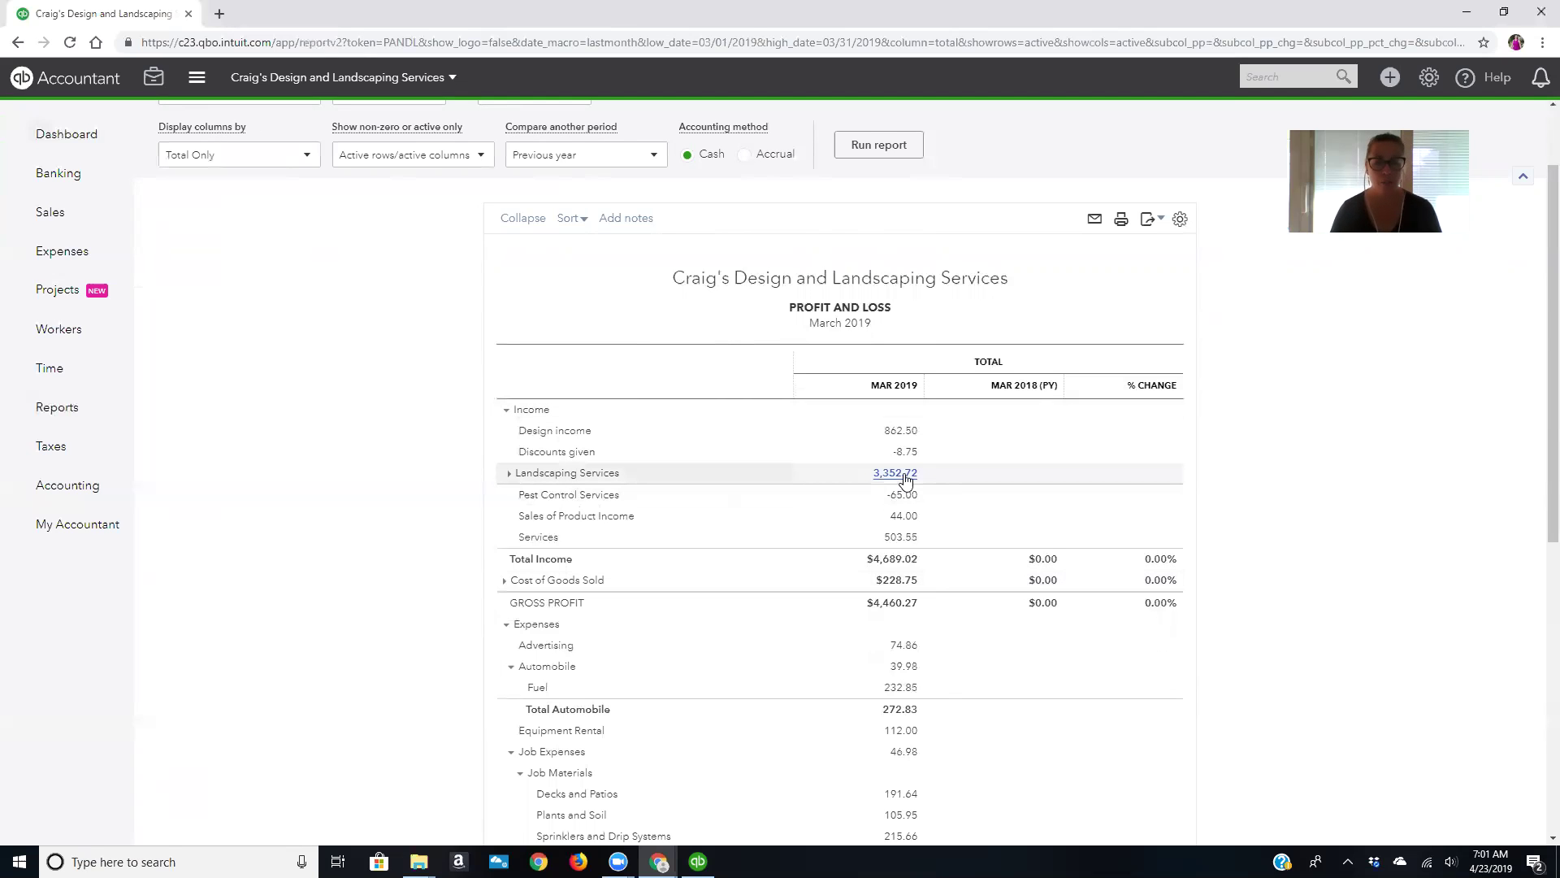
# - Highlight the Miscellaneous line under Other Expenses, and collapse the Other Expenses section
pyautogui.scroll(-2, 897, 406)
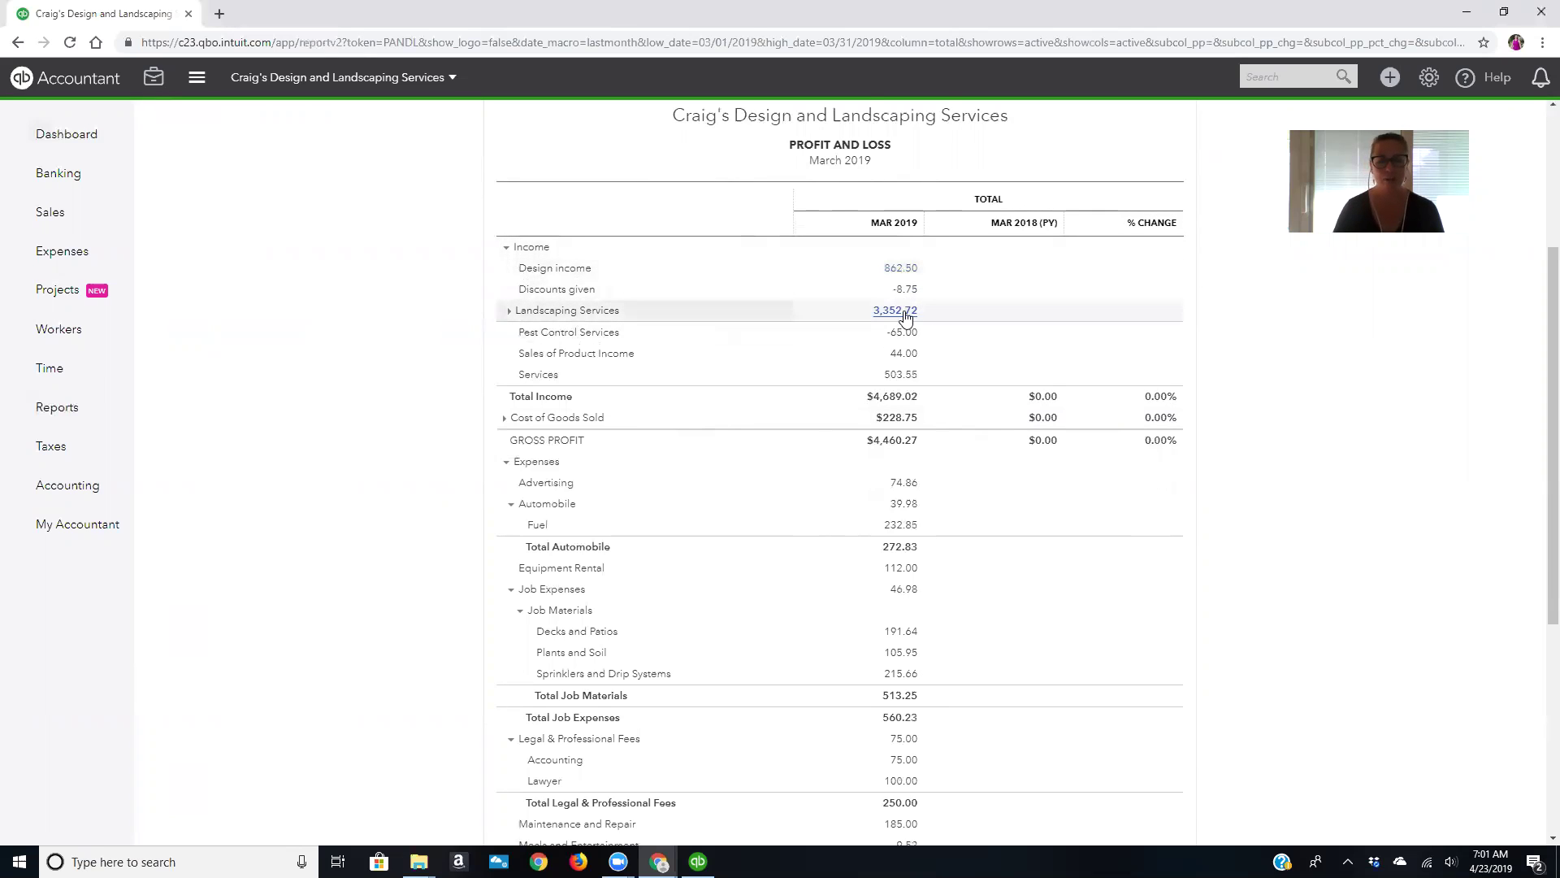
pyautogui.scroll(-2, 943, 340)
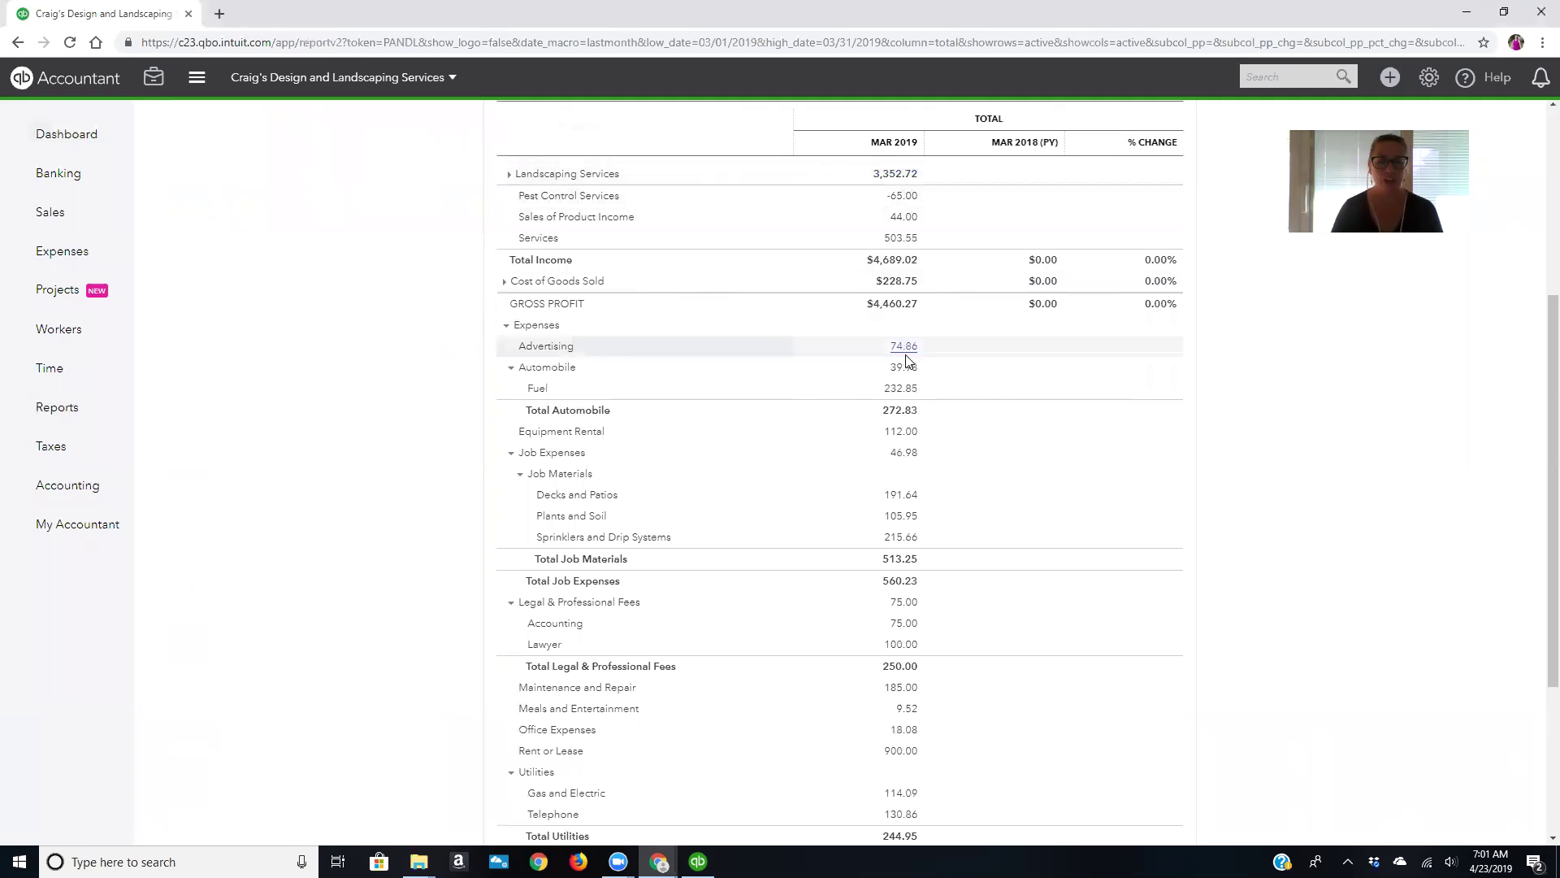
pyautogui.scroll(-2, 901, 439)
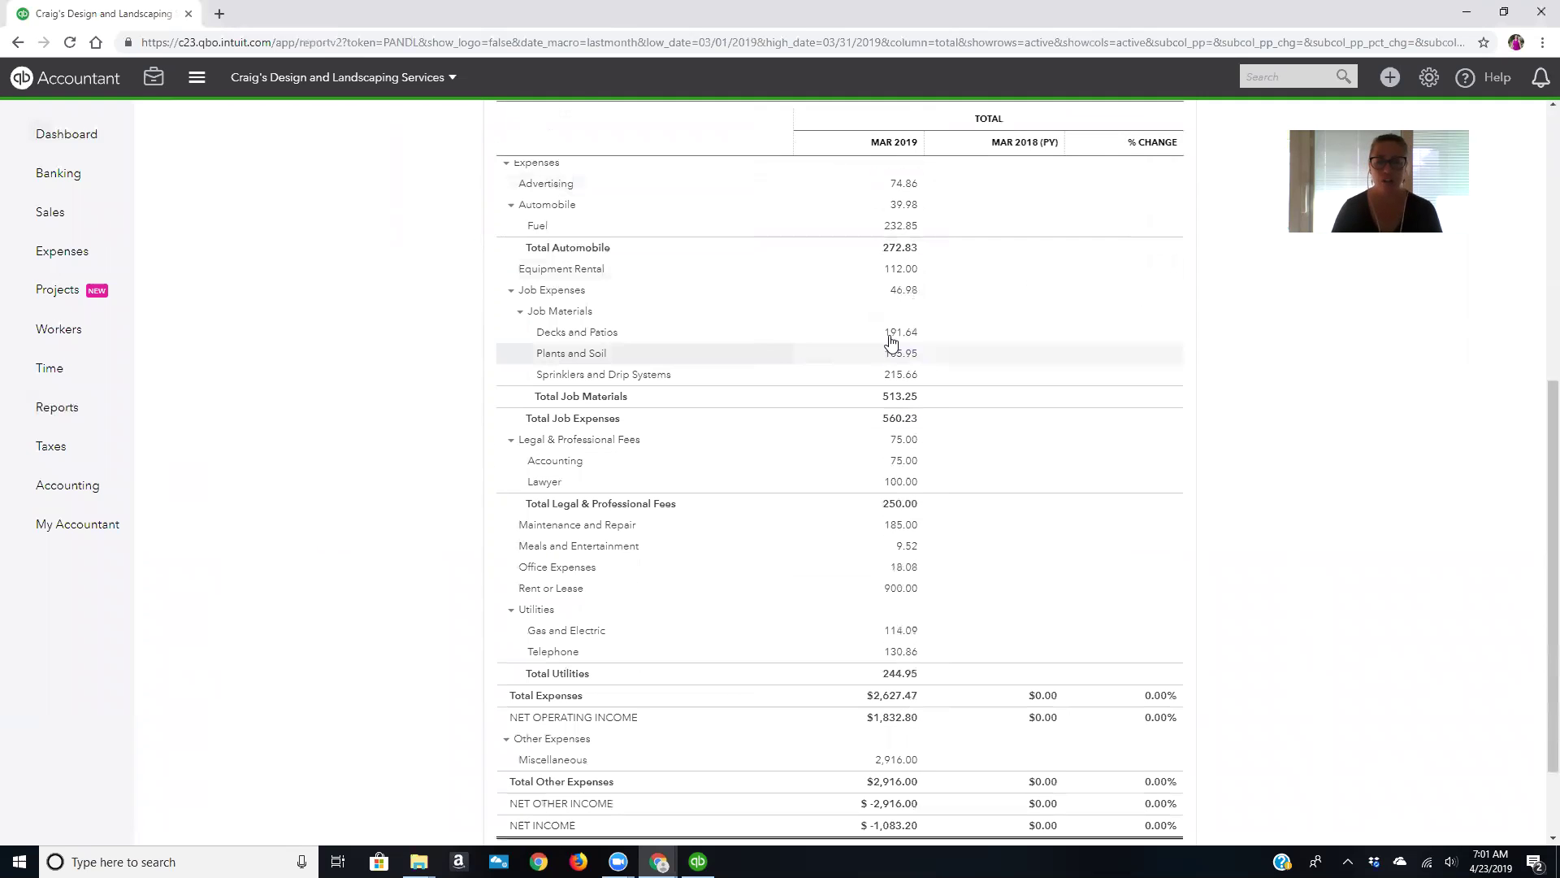
pyautogui.scroll(-2, 898, 500)
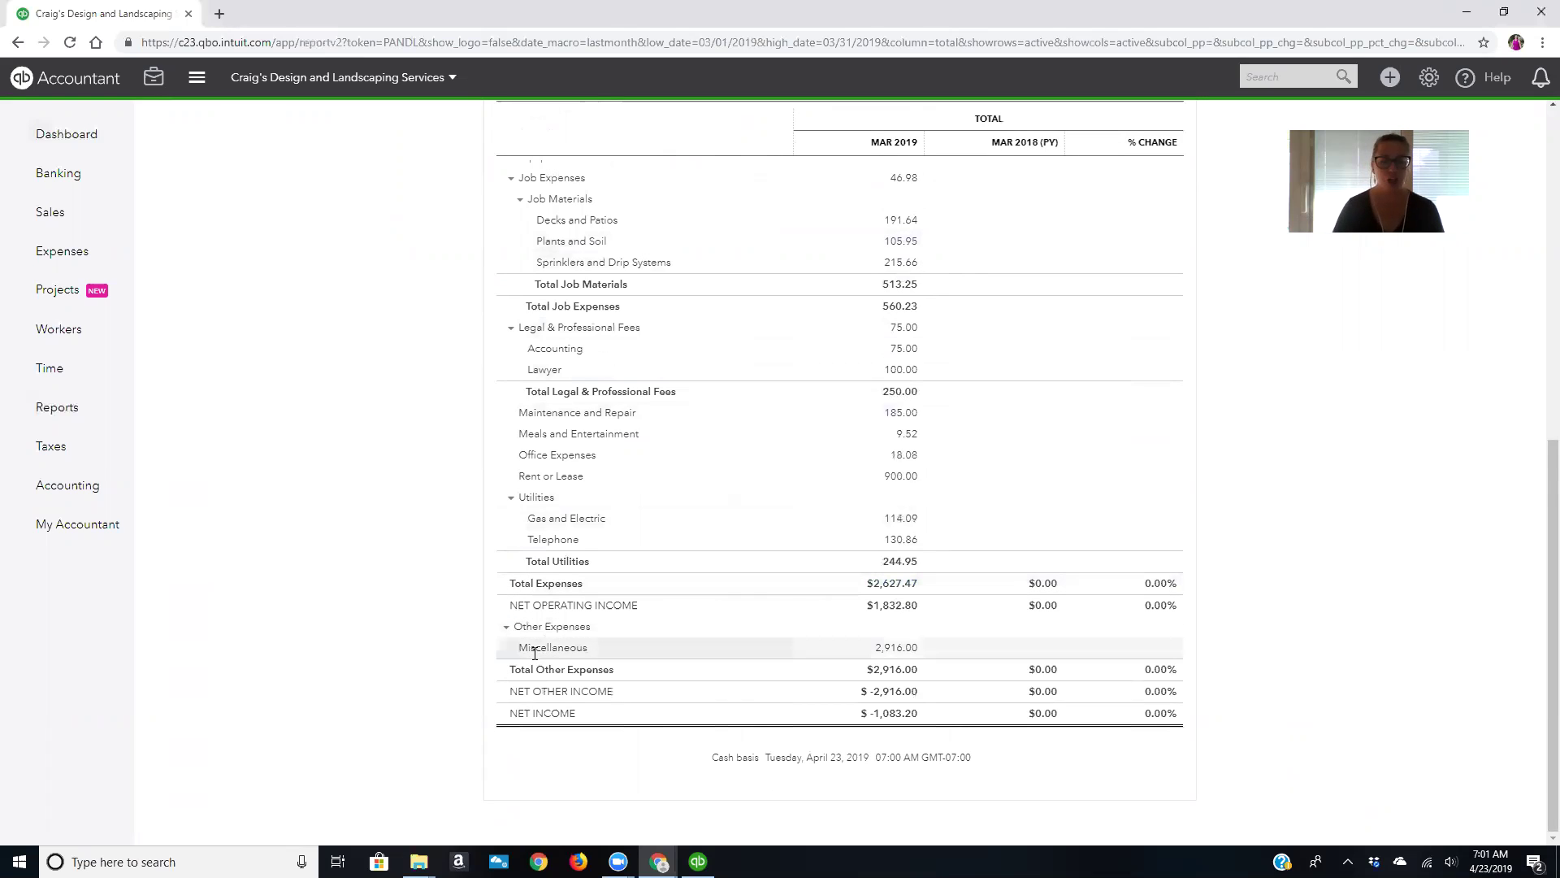
pyautogui.moveTo(520, 652); pyautogui.dragTo(924, 644)
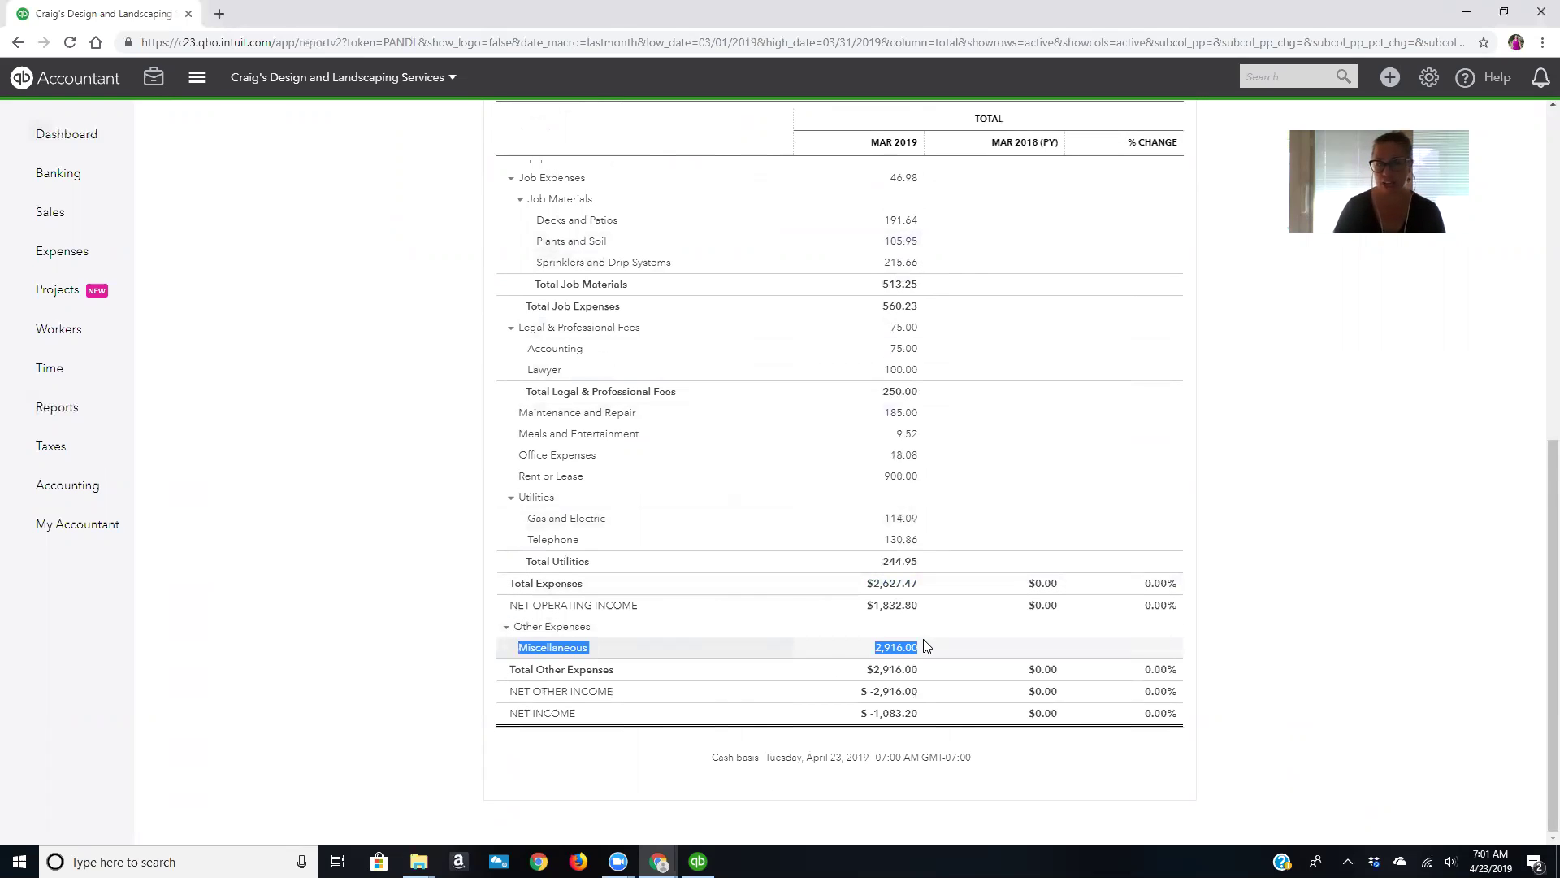
pyautogui.click(507, 627)
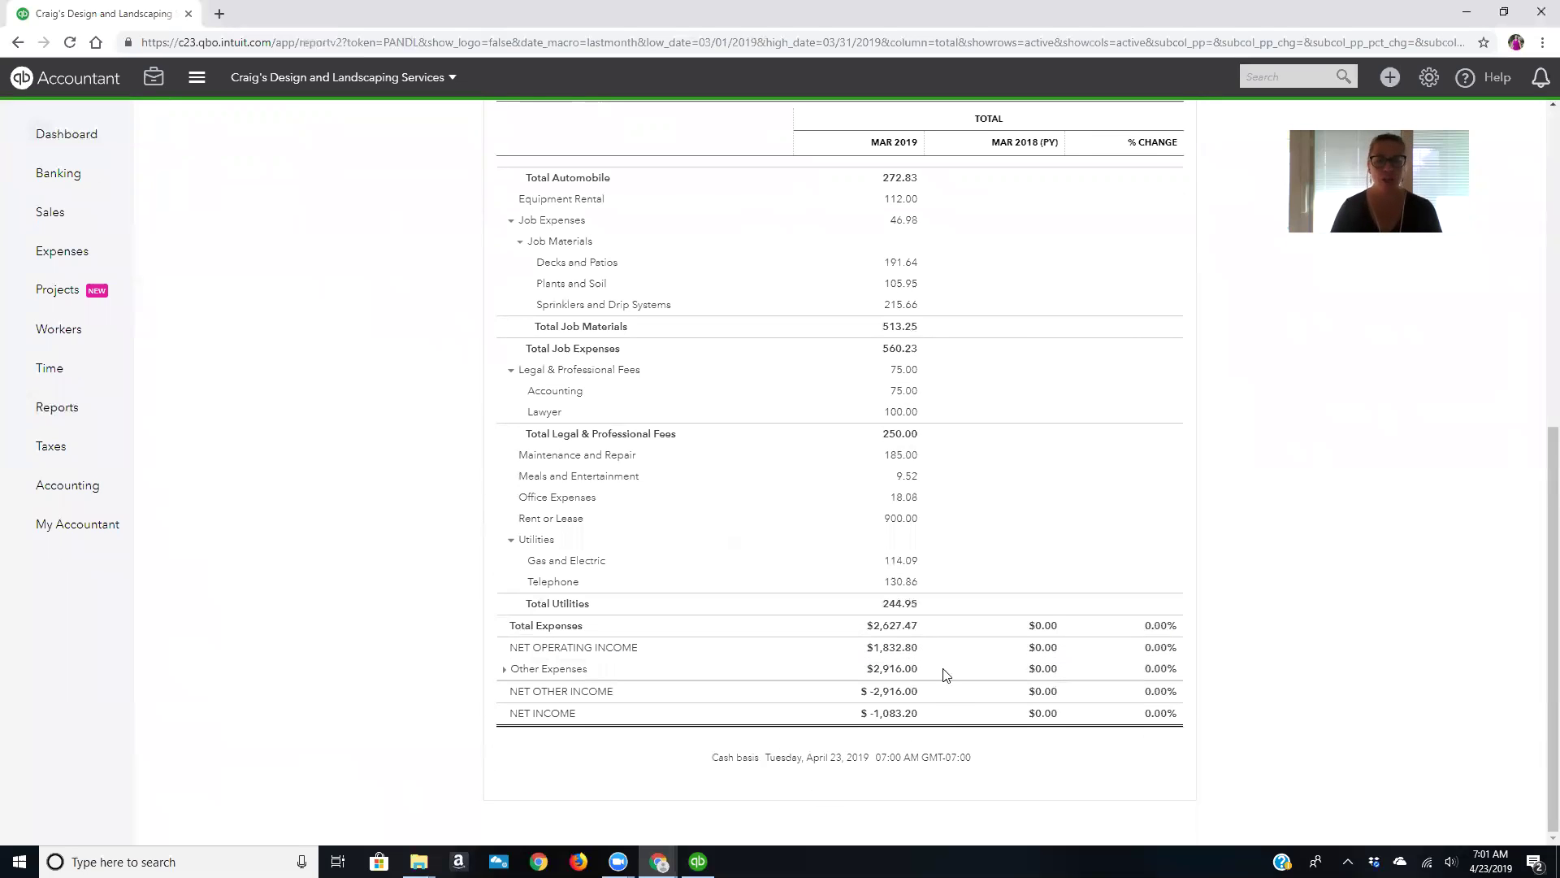
# - Review the report from income down to the bottom line and highlight the March 2019 net income amount
pyautogui.scroll(1, 962, 626)
pyautogui.scroll(8, 961, 596)
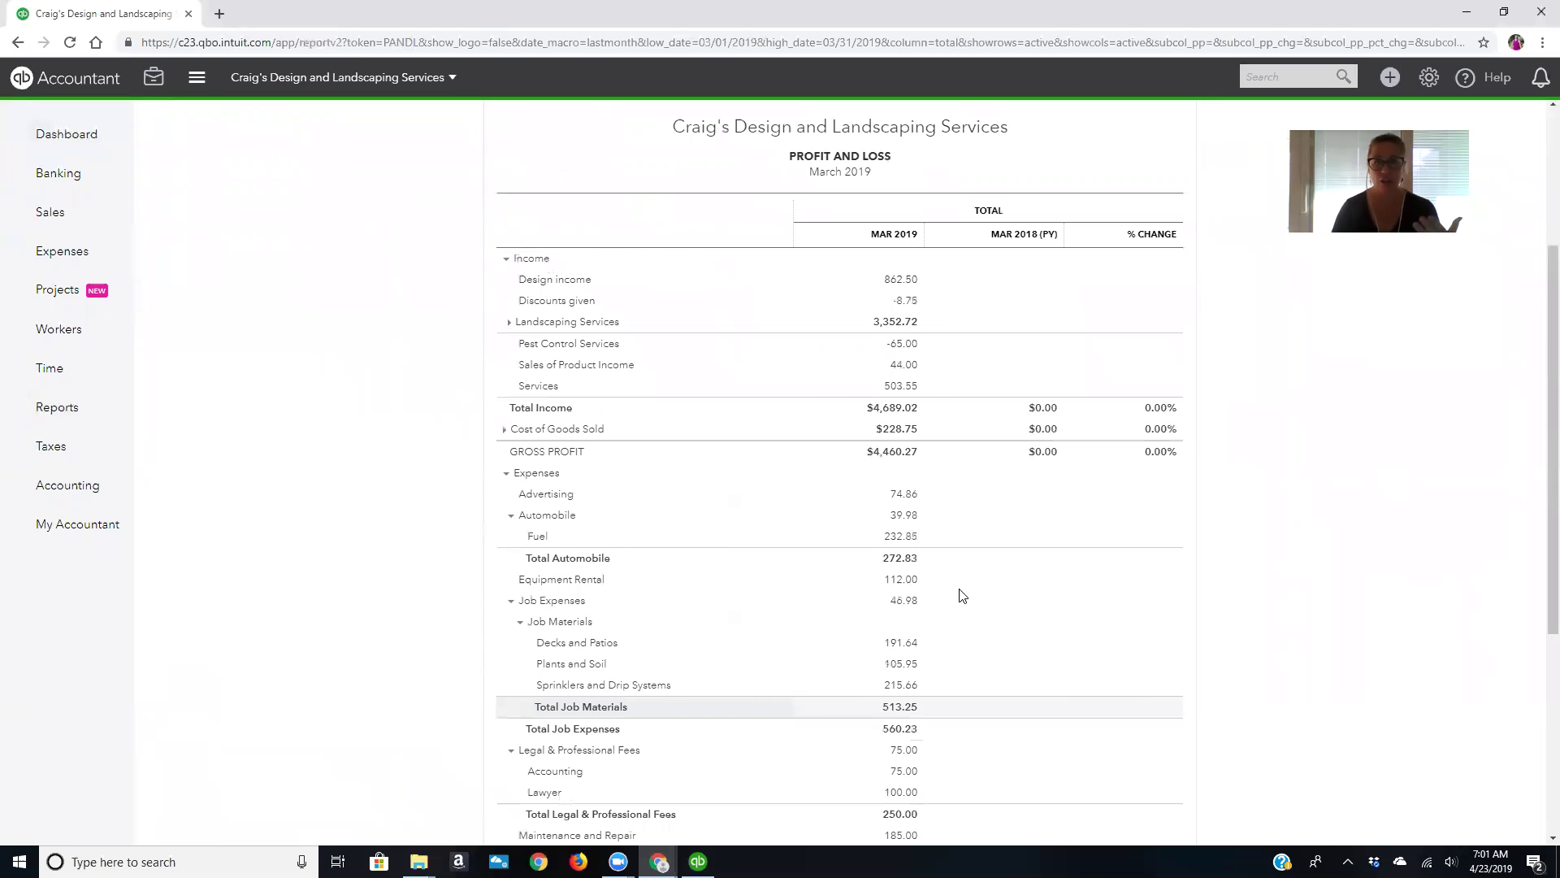
pyautogui.scroll(-9, 962, 596)
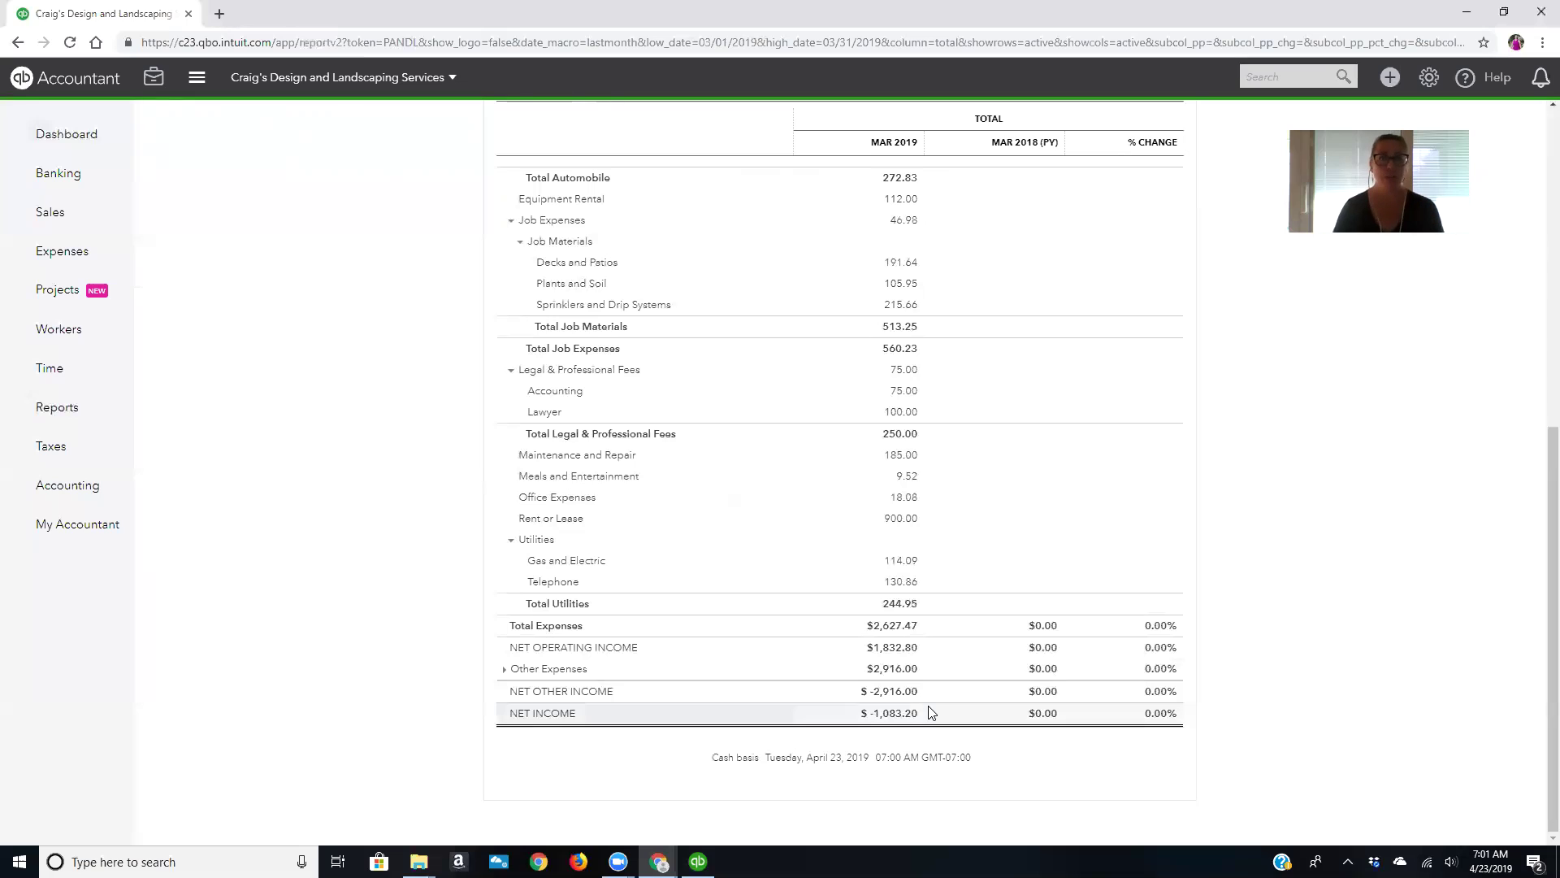
pyautogui.tripleClick(857, 719)
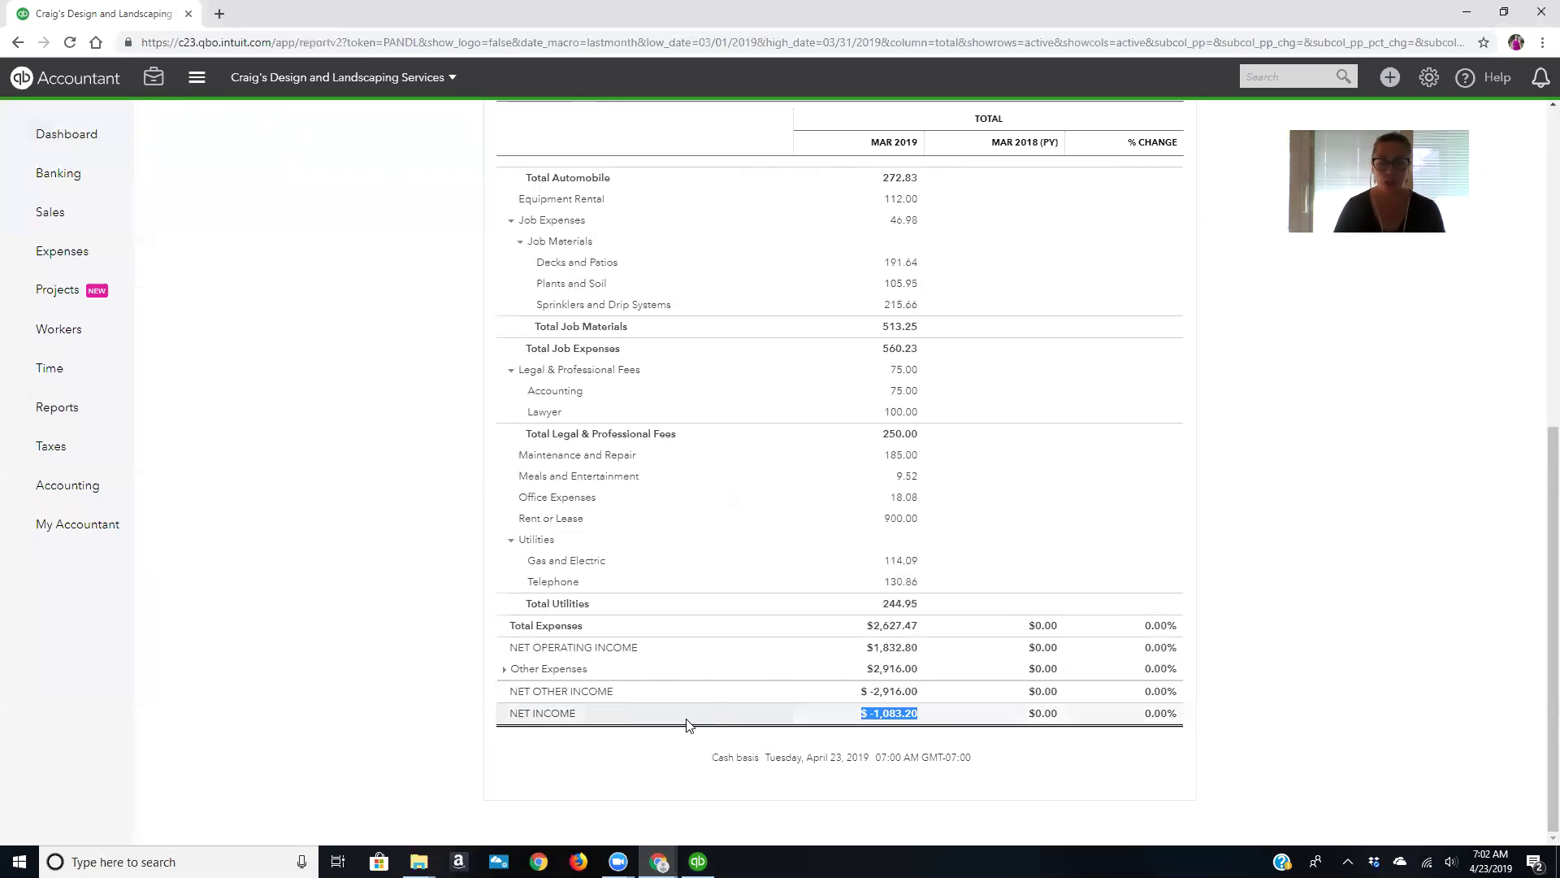
pyautogui.moveTo(914, 714); pyautogui.dragTo(1006, 760)
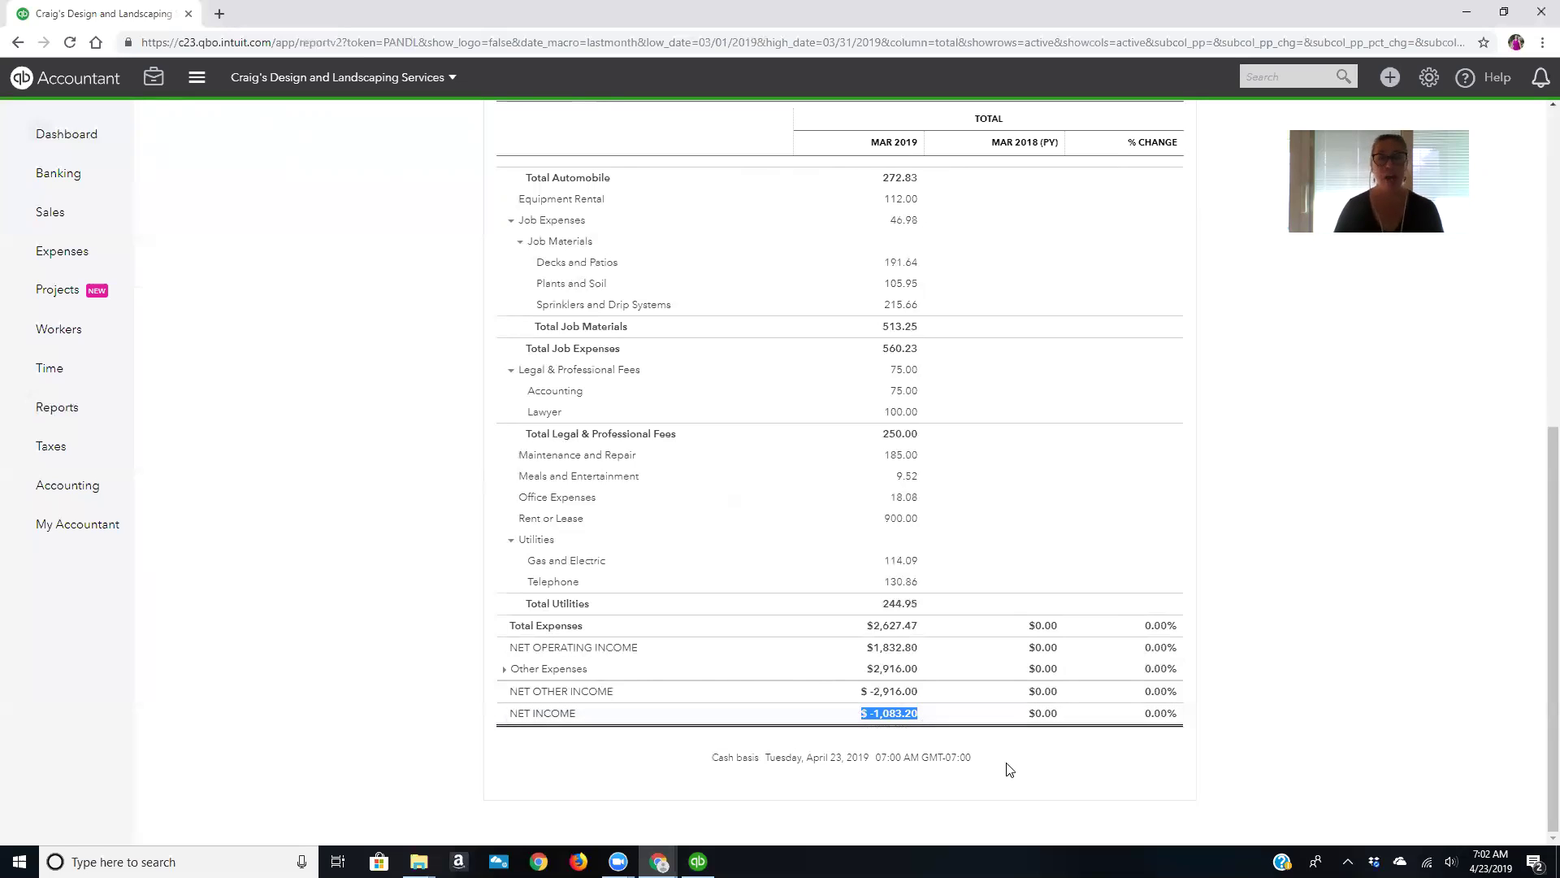